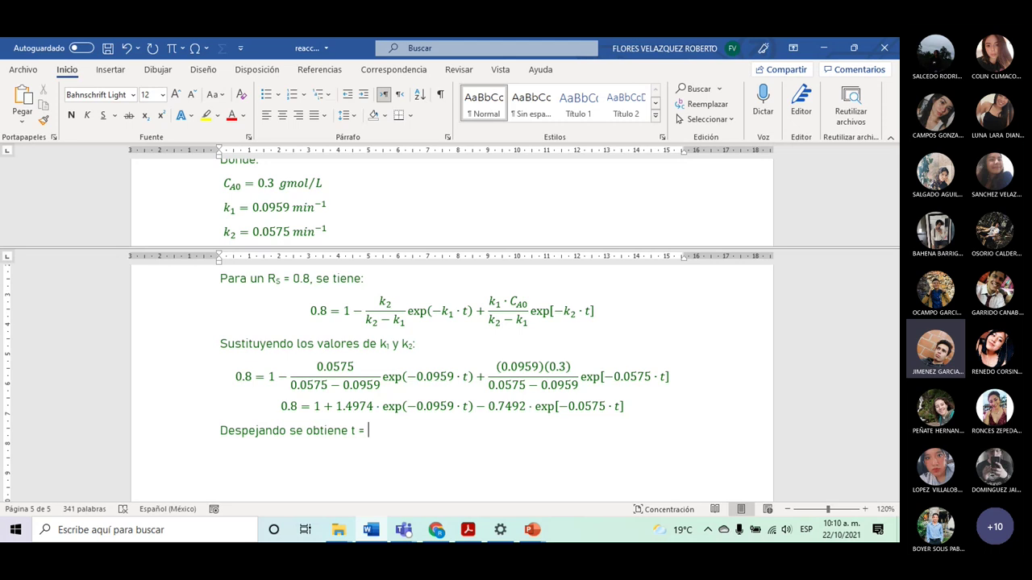
- Copy the last Rs = 0.8 equation, the one with coefficients 1.4974 and 0.7492, into cell E2 of a new blank Excel workbook
{"action": "left_click", "coordinate": [283, 406]}
{"action": "left_click", "coordinate": [15, 530]}
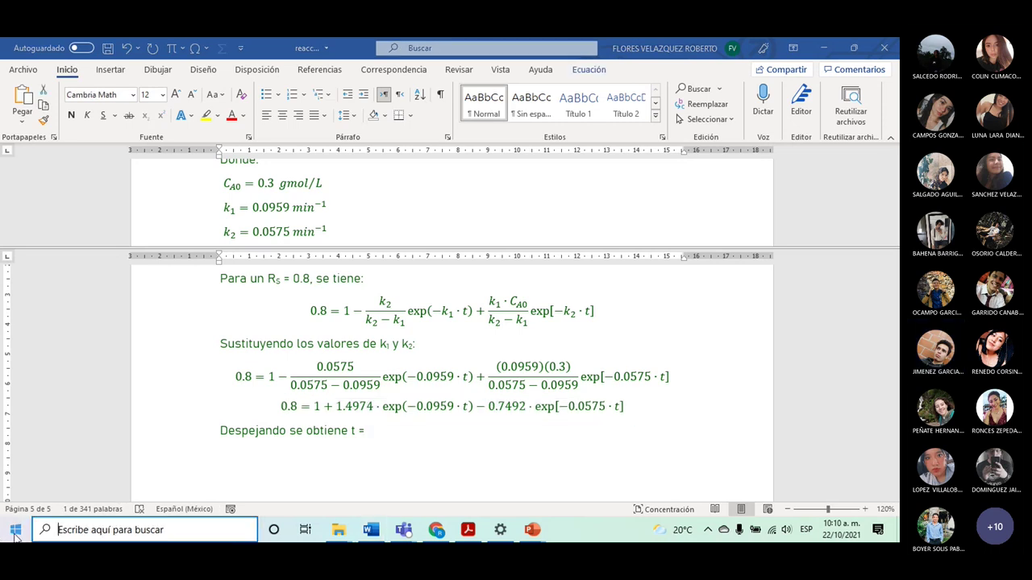
{"action": "left_click", "coordinate": [313, 165]}
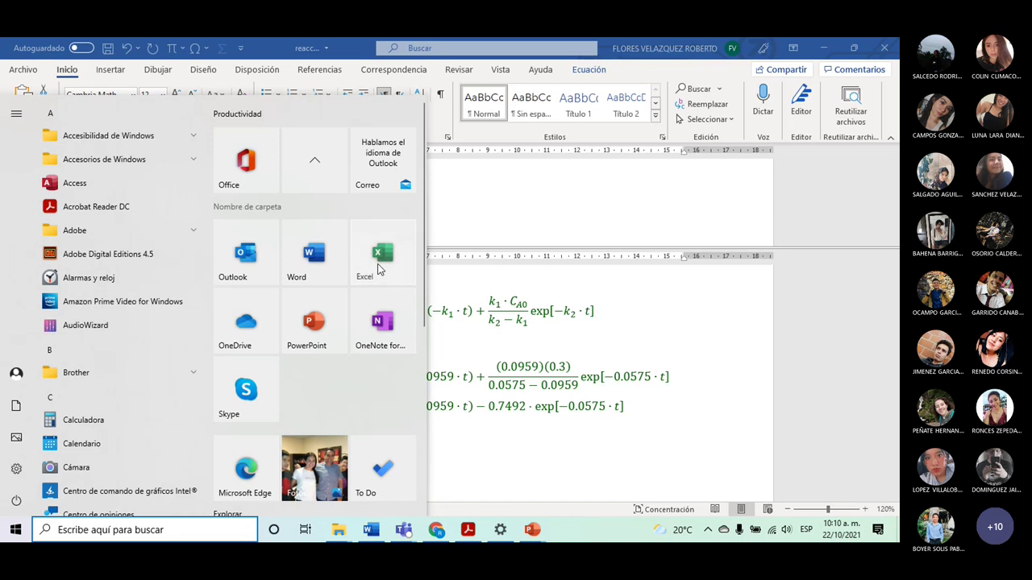
{"action": "left_click", "coordinate": [376, 270]}
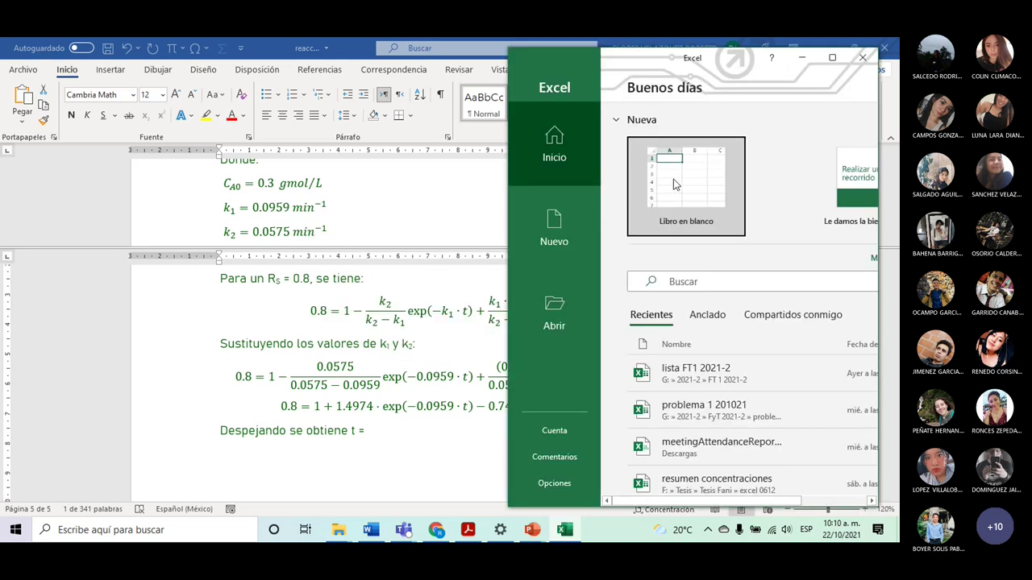
{"action": "left_click", "coordinate": [681, 180]}
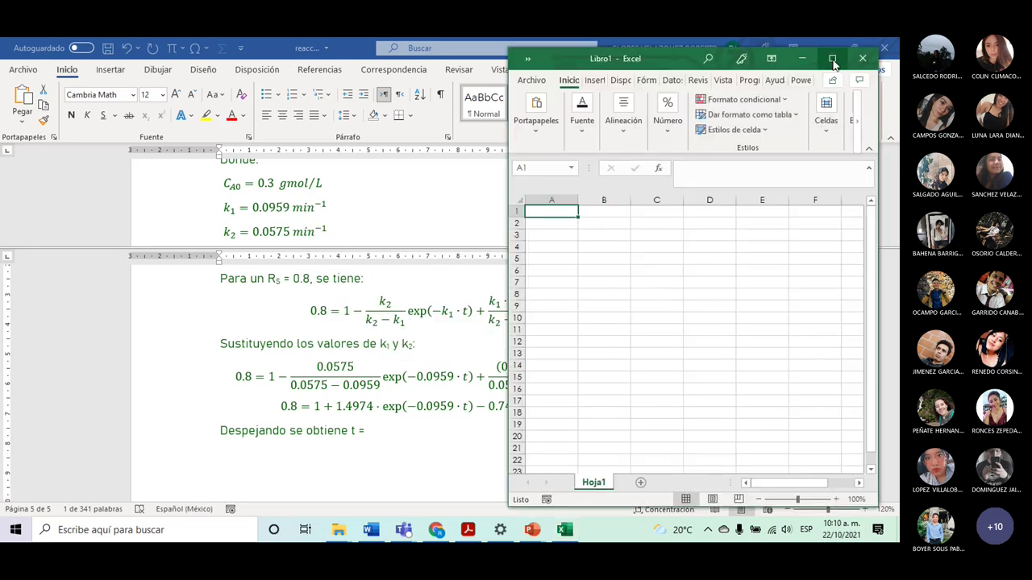
{"action": "left_click", "coordinate": [832, 57]}
{"action": "left_click", "coordinate": [254, 212]}
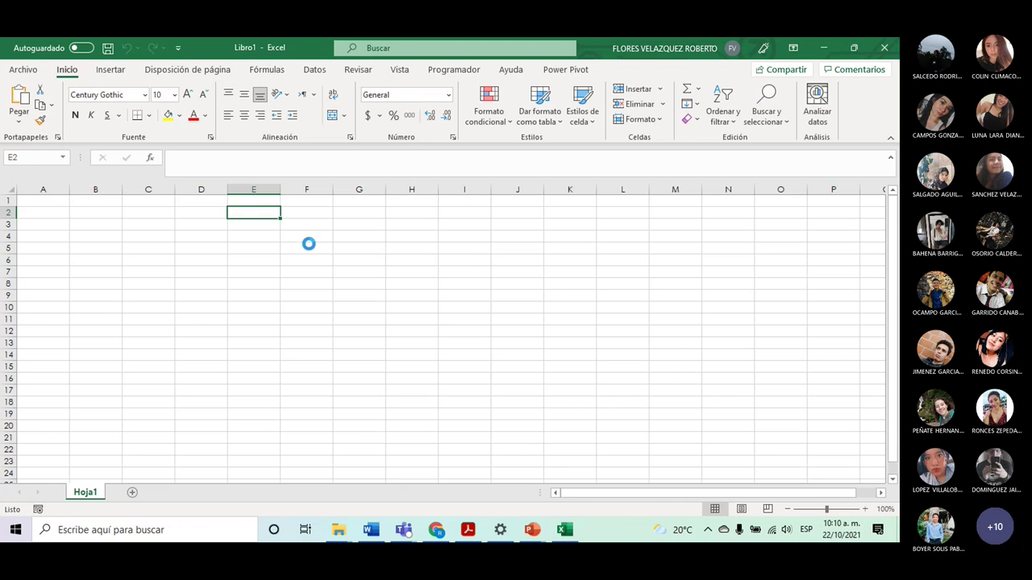
{"action": "type", "text": "0.8 = 1 + 1.4974 · exp(−0.0959 · t) − 0.7492 · exp[−0.0575 · t]"}
- Label cell E6 as t and enter a first trial value of 10 in E7
{"action": "left_click", "coordinate": [256, 261]}
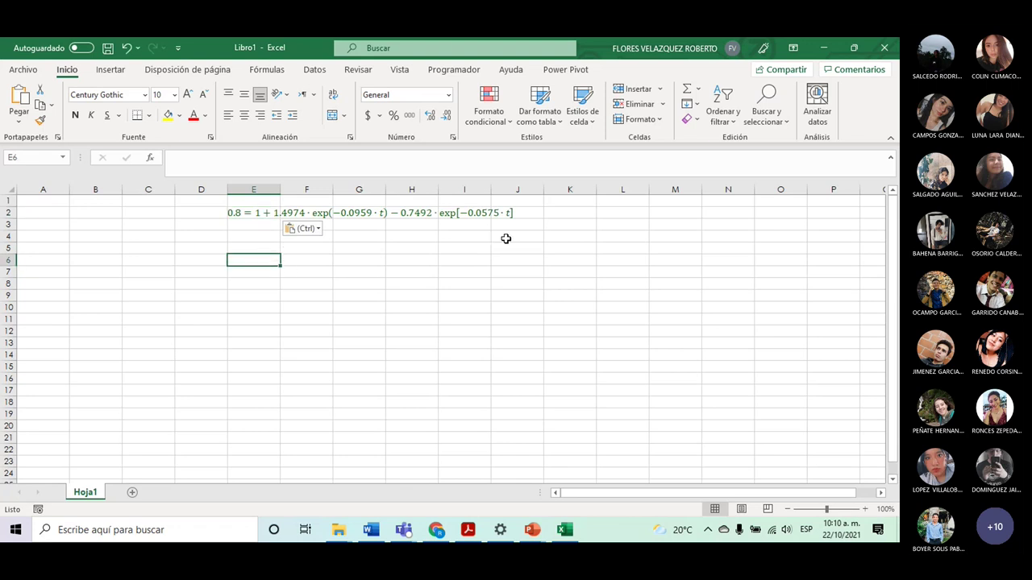
{"action": "type", "text": "t"}
{"action": "key", "text": "Return"}
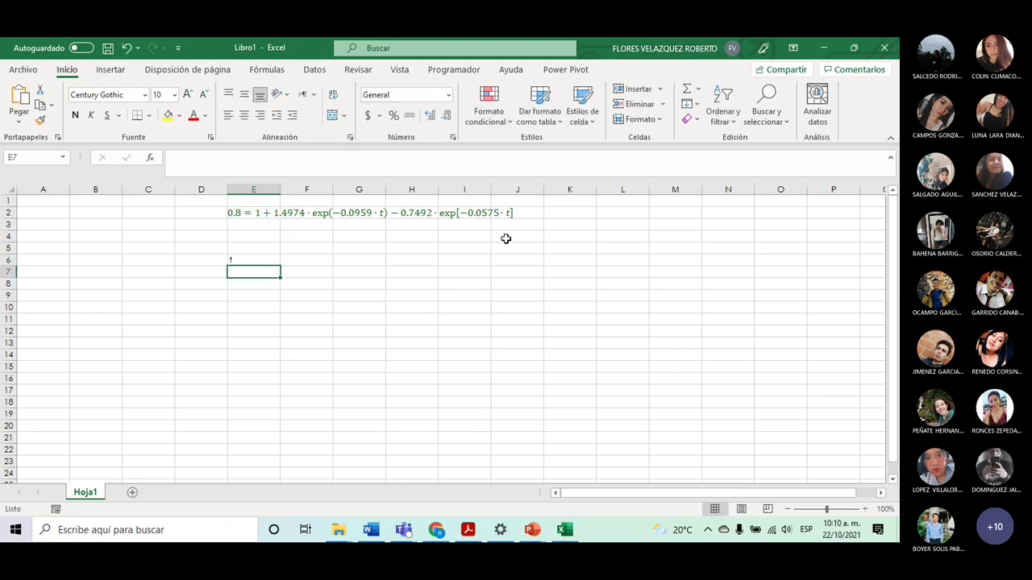
{"action": "type", "text": "10"}
{"action": "key", "text": "Tab"}
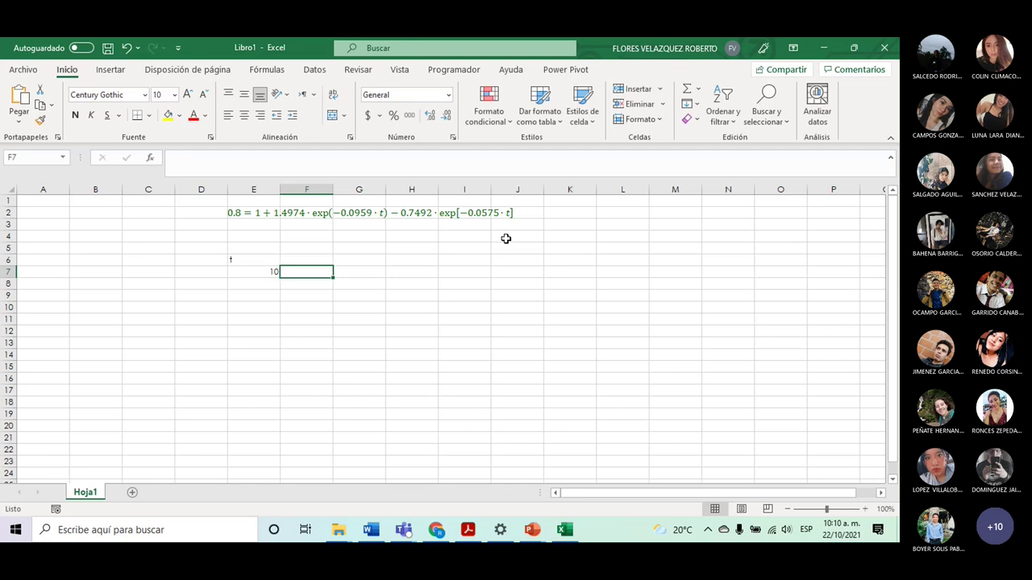
- Enter the equation's right-hand side in F7 as =1+1.4974*EXP(-0.0959*E7)-0.7492*EXP(-0.0575*E7)
{"action": "type", "text": "="}
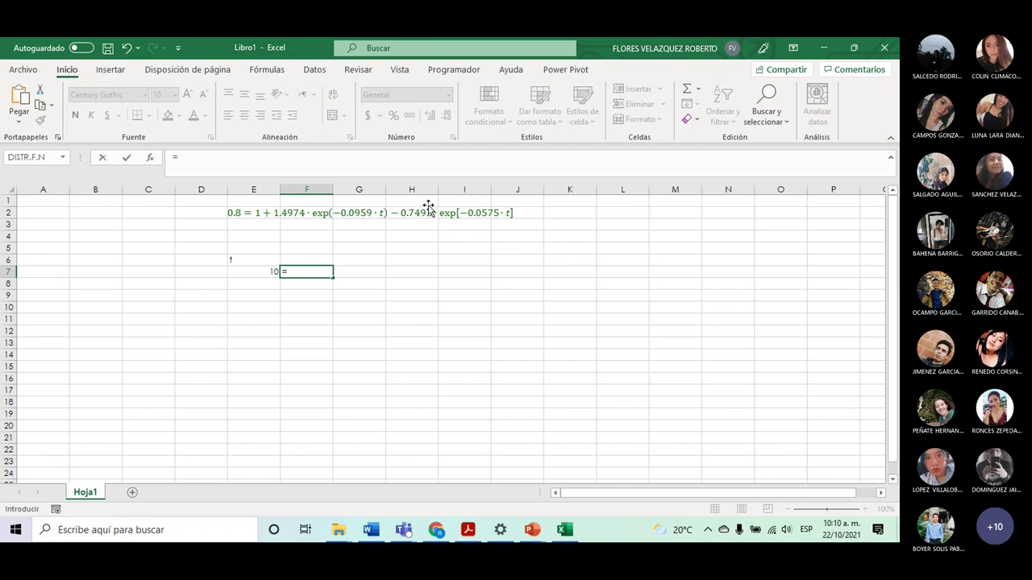
{"action": "type", "text": "1+1.4974*e"}
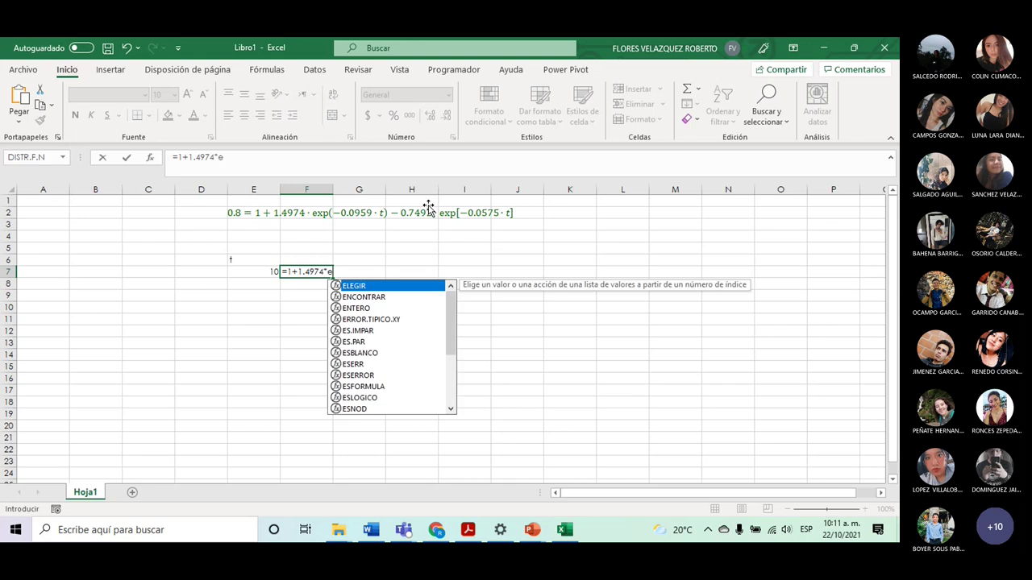
{"action": "type", "text": "xp("}
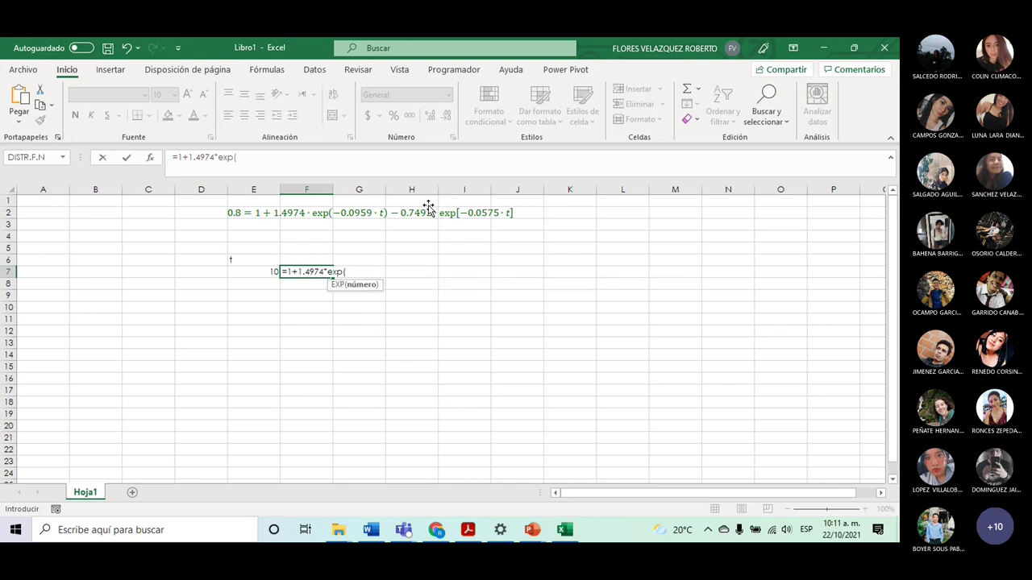
{"action": "type", "text": "-0.0959*"}
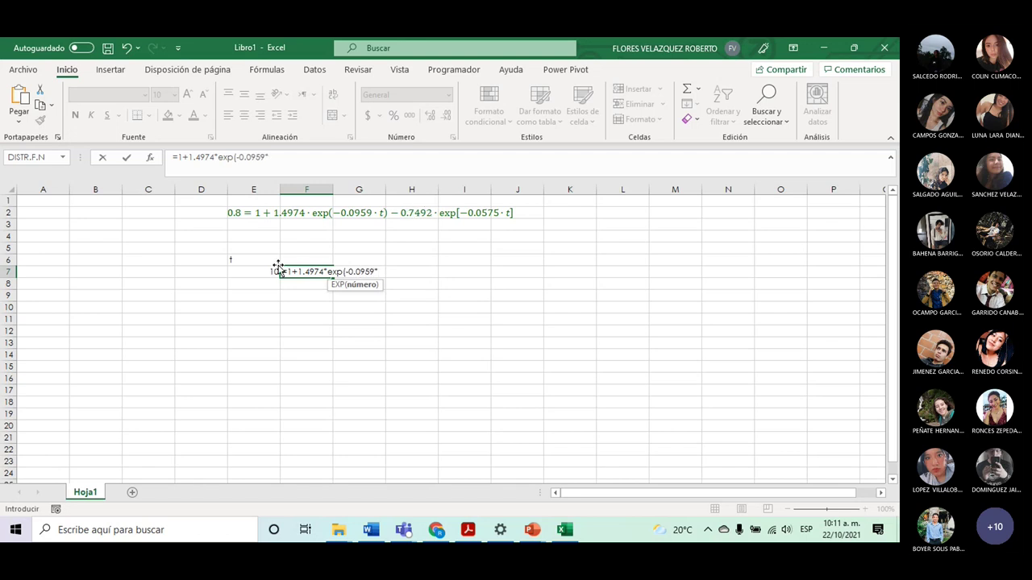
{"action": "left_click", "coordinate": [253, 275]}
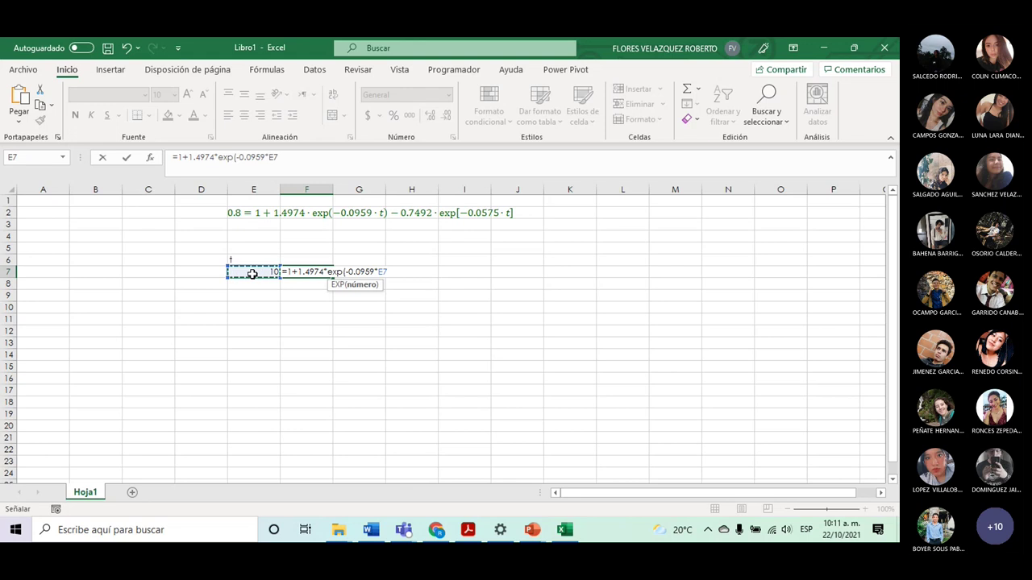
{"action": "type", "text": ")"}
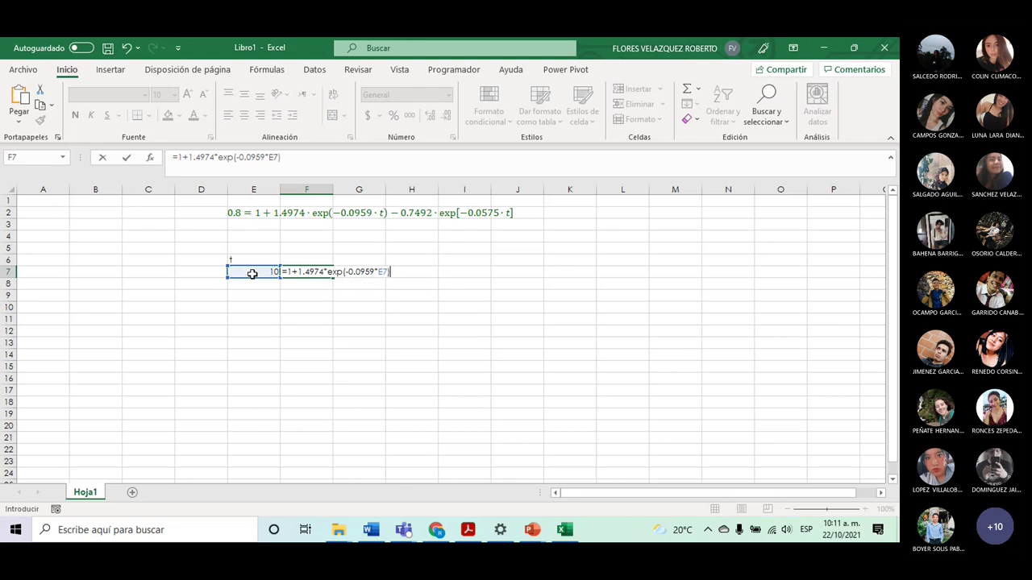
{"action": "type", "text": "-"}
{"action": "type", "text": "0.7492"}
{"action": "type", "text": "\""}
{"action": "type", "text": "exp("}
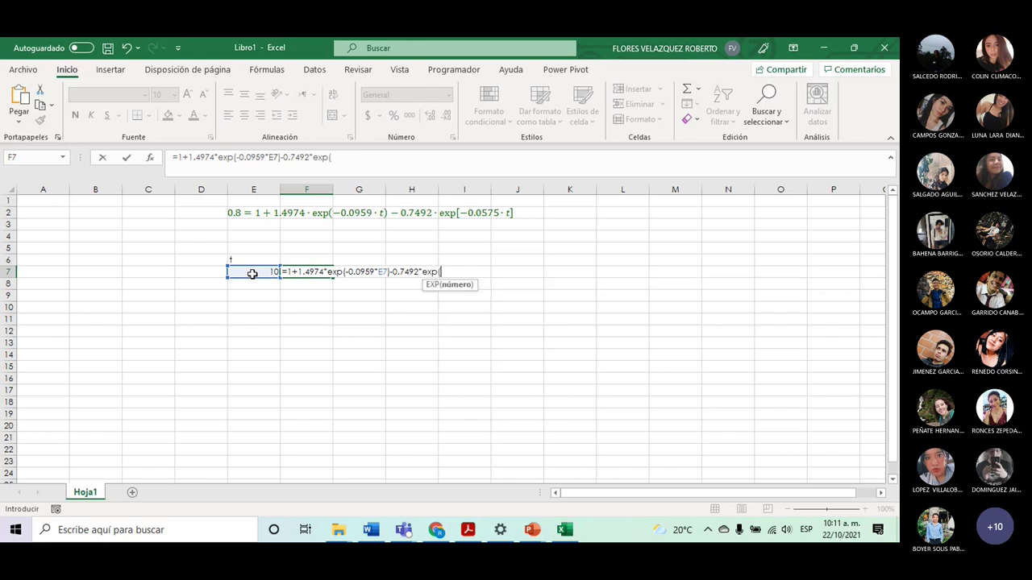
{"action": "type", "text": "-.0575*"}
{"action": "left_click", "coordinate": [253, 274]}
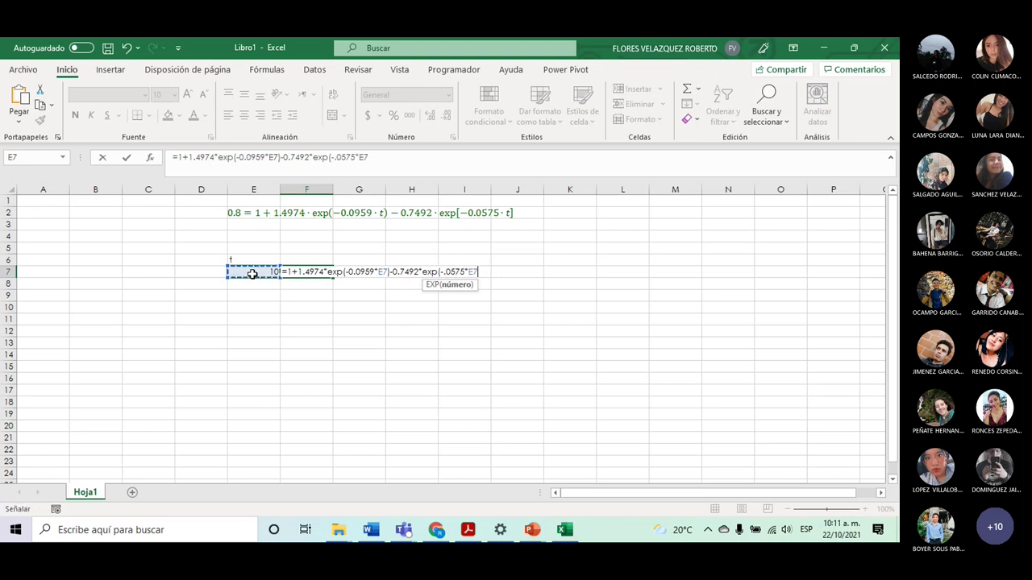
{"action": "type", "text": ")"}
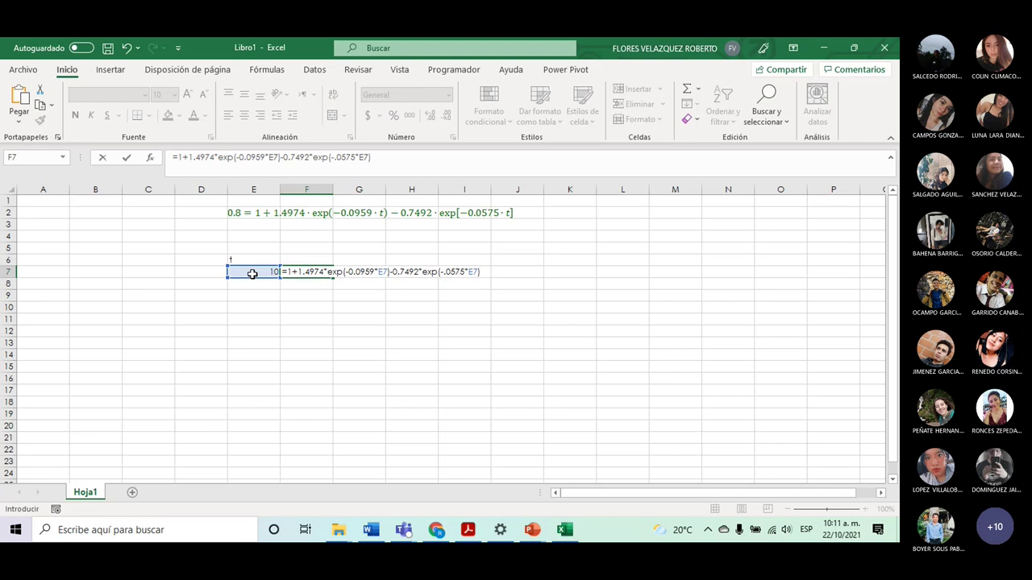
{"action": "key", "text": "Return"}
- Test the equation with t values of 20 and 50 in E7
{"action": "key", "text": "Up"}
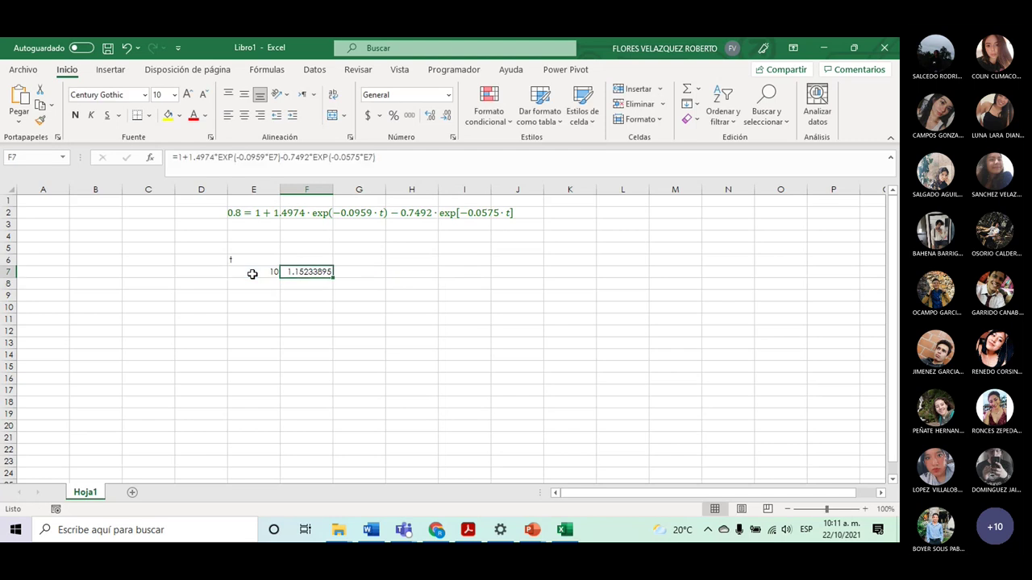
{"action": "key", "text": "Down"}
{"action": "key", "text": "Up"}
{"action": "key", "text": "Left"}
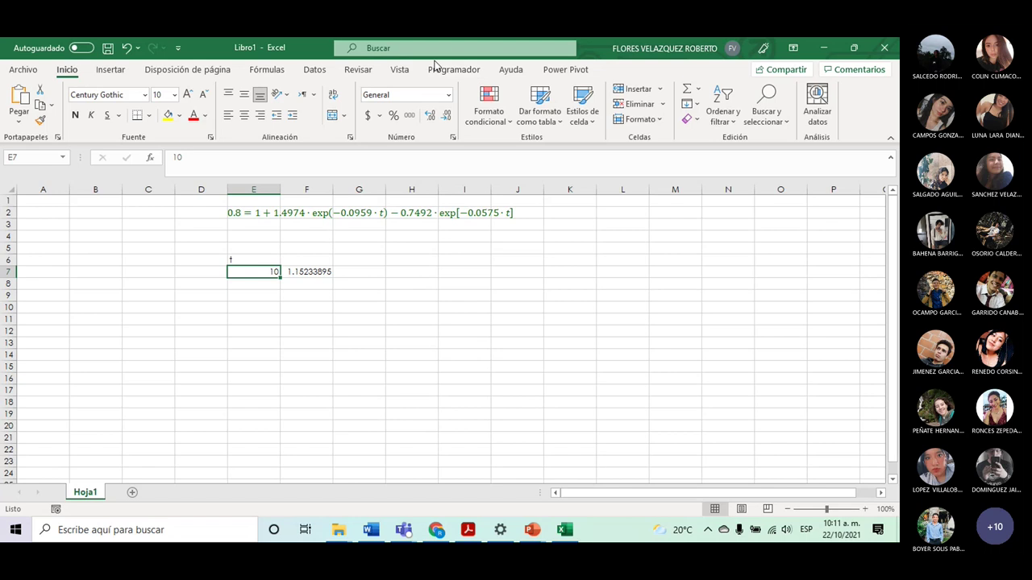
{"action": "type", "text": "20"}
{"action": "key", "text": "Return"}
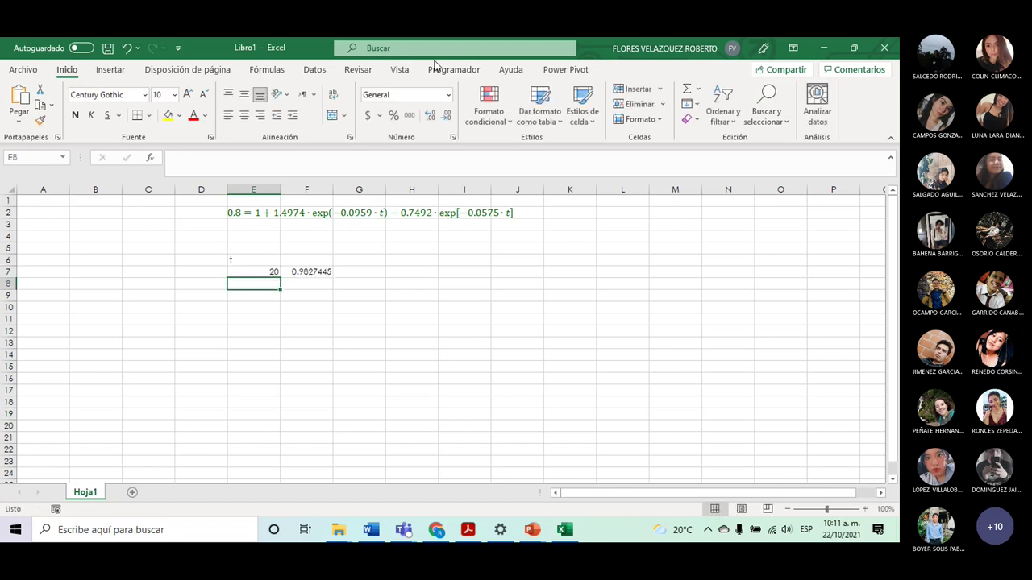
{"action": "key", "text": "Up"}
{"action": "type", "text": "50"}
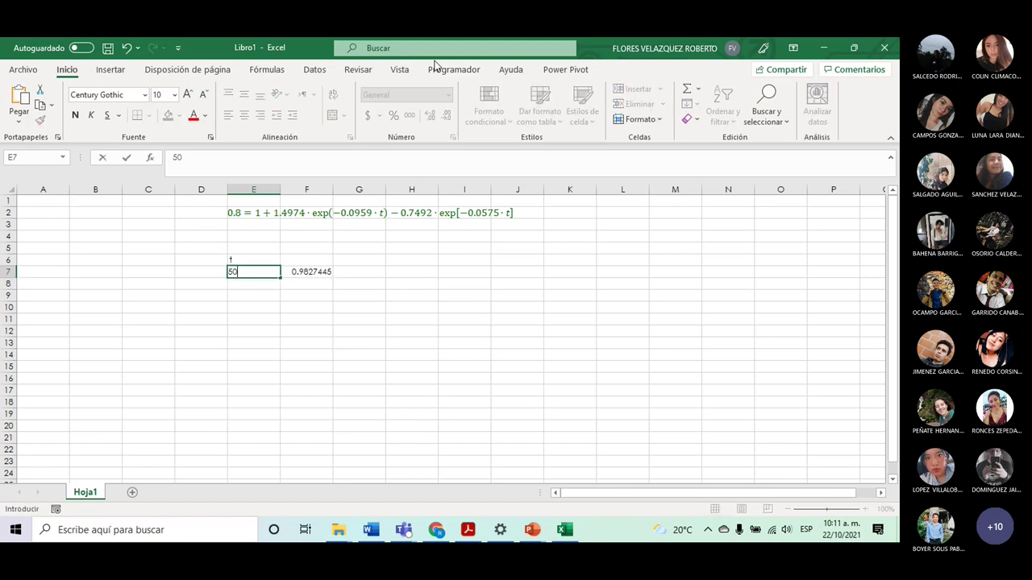
{"action": "key", "text": "Return"}
- Try a t value of 100 in E7, followed by 20 again
{"action": "key", "text": "Up"}
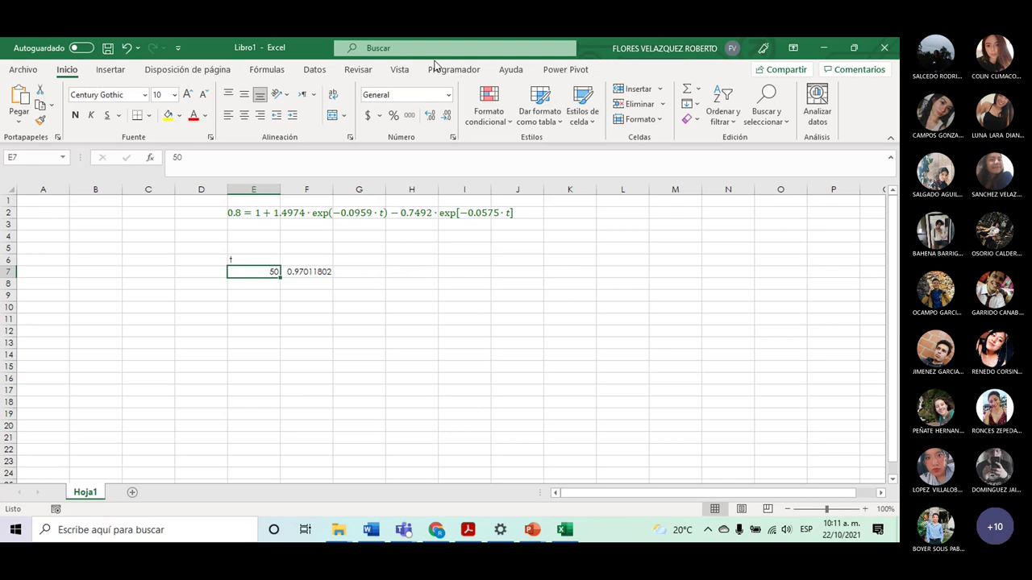
{"action": "type", "text": "100"}
{"action": "key", "text": "Return"}
{"action": "key", "text": "Up"}
{"action": "type", "text": "20"}
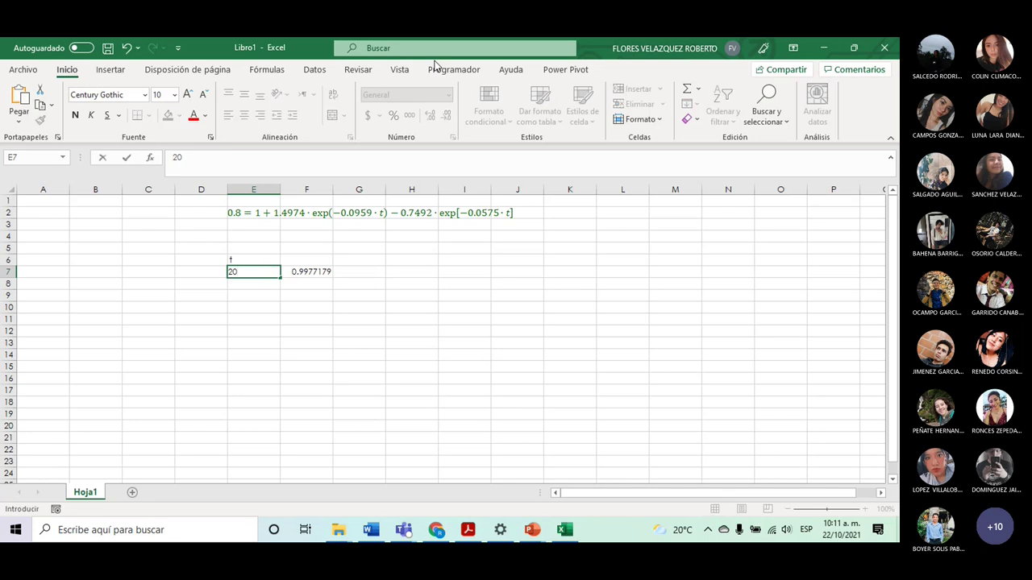
{"action": "key", "text": "Return"}
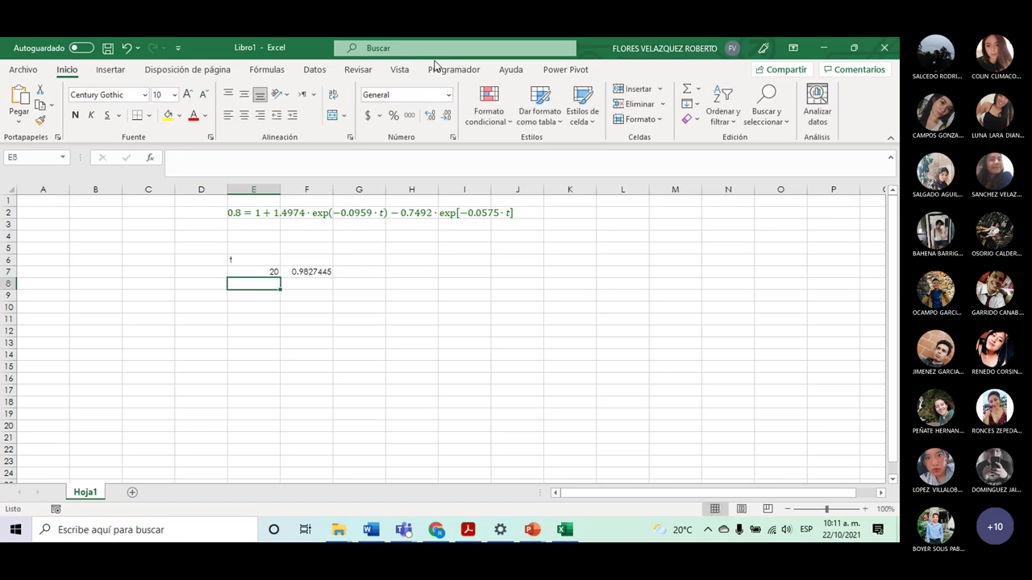
- Evaluate the equation with t values of 5 and 500 in E7
{"action": "key", "text": "Up"}
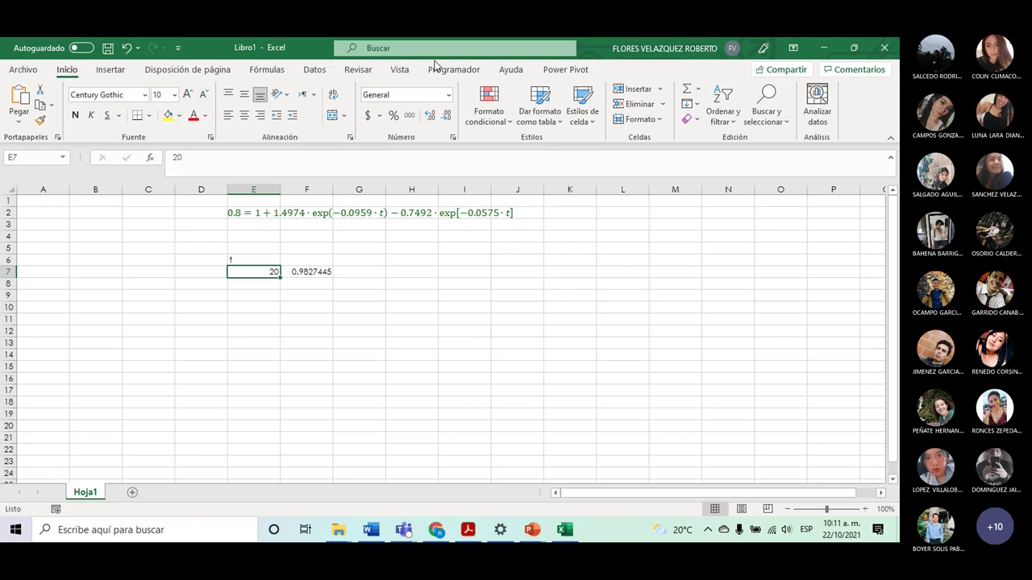
{"action": "type", "text": "5"}
{"action": "key", "text": "Return"}
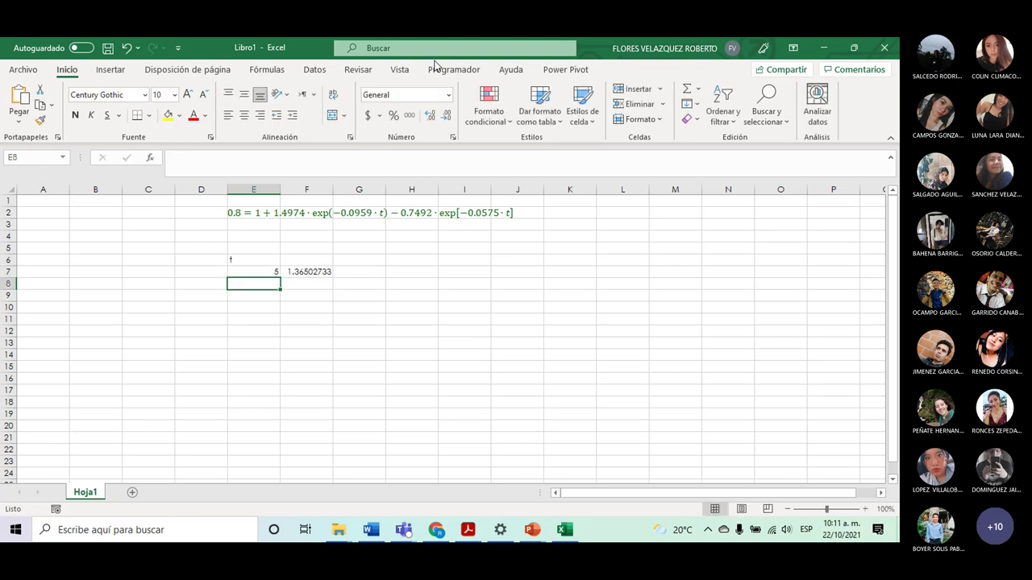
{"action": "key", "text": "Up"}
{"action": "type", "text": "500"}
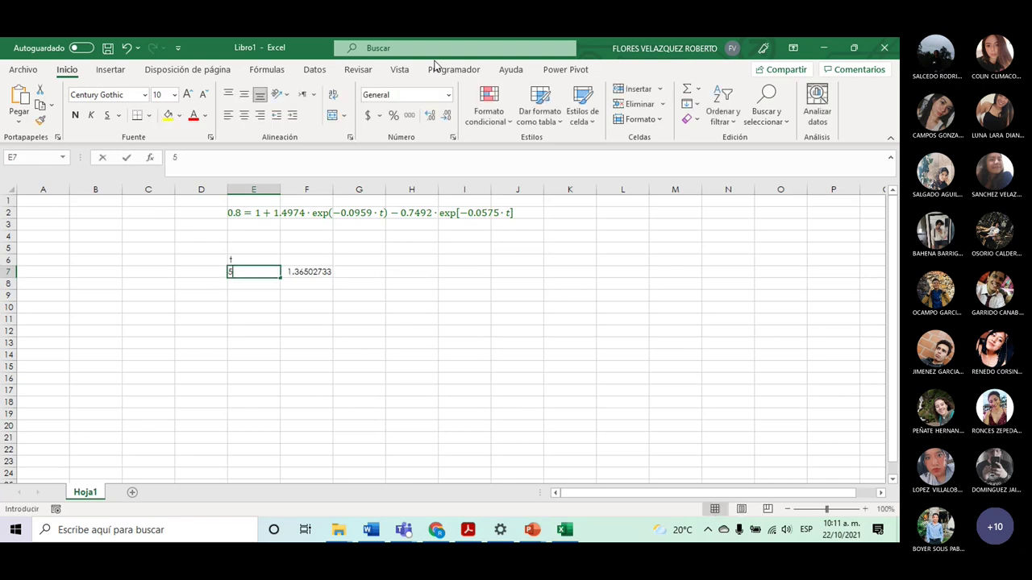
{"action": "key", "text": "Return"}
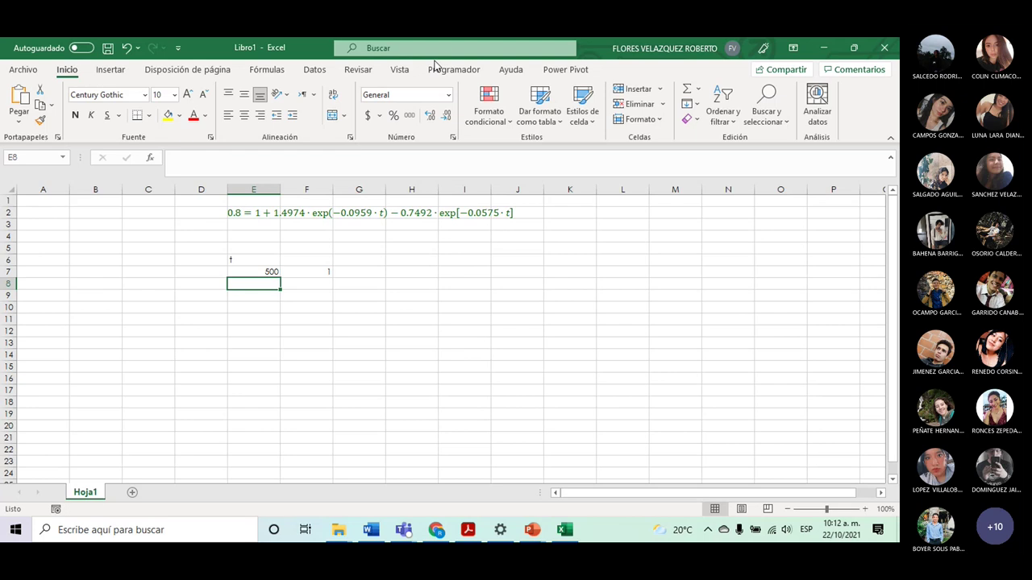
- Test t values of 1 and 80 in E7 against the target of 0.8
{"action": "key", "text": "Up"}
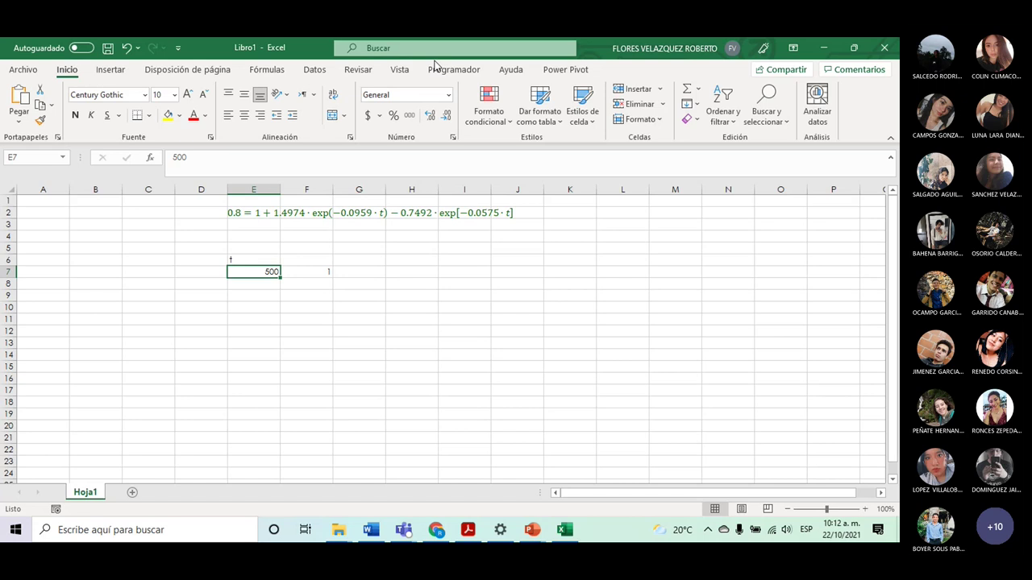
{"action": "type", "text": "1"}
{"action": "key", "text": "Return"}
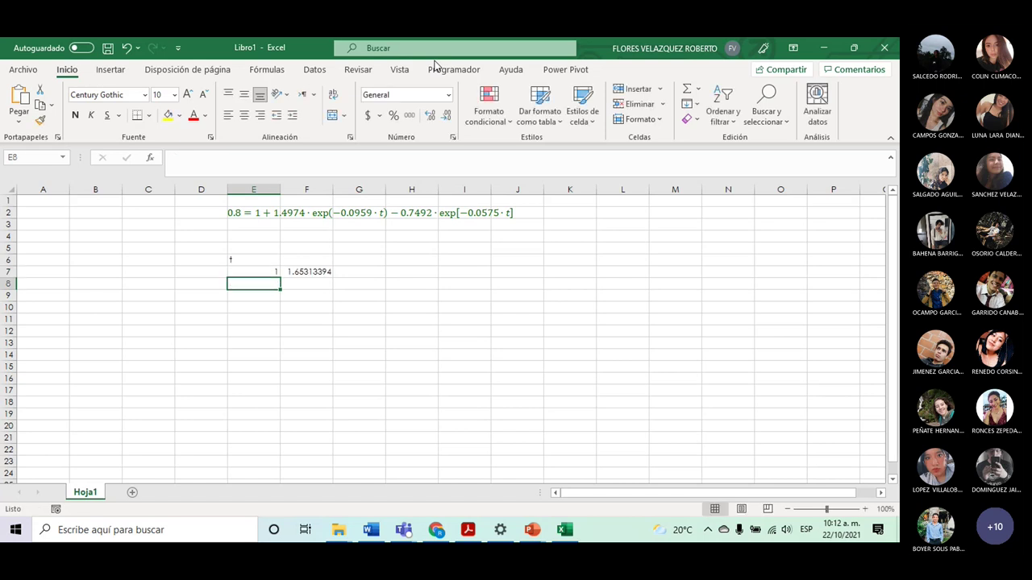
{"action": "key", "text": "Up"}
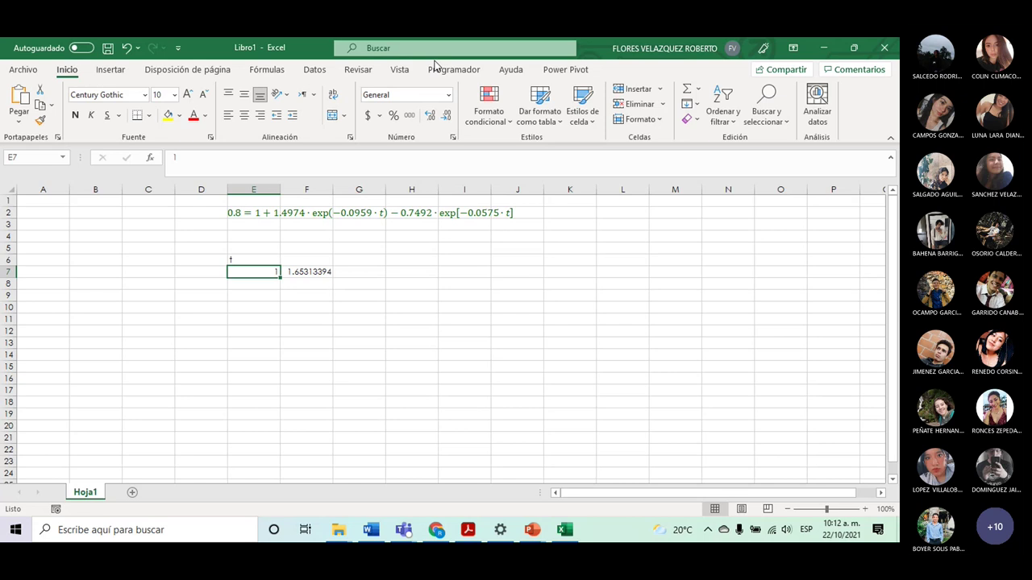
{"action": "type", "text": "80"}
{"action": "key", "text": "Return"}
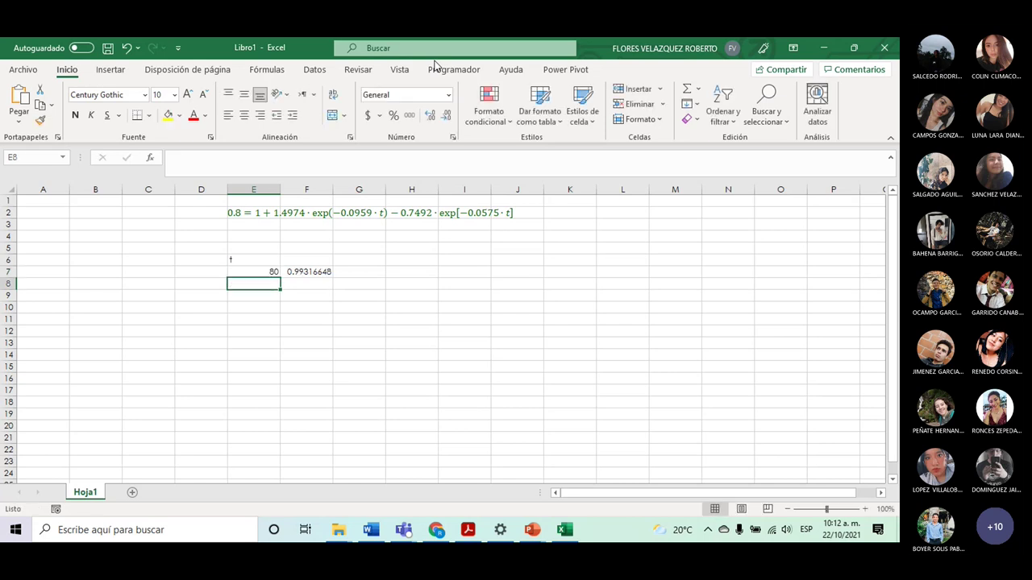
- Try a t value of 50 in E7 and set it back to 20
{"action": "key", "text": "Up"}
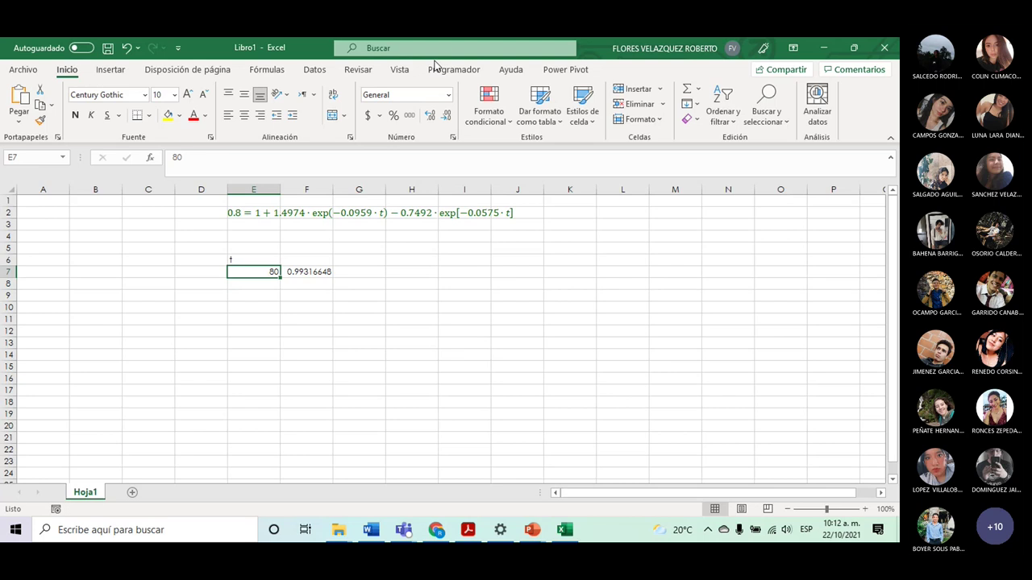
{"action": "type", "text": "50"}
{"action": "key", "text": "Return"}
{"action": "key", "text": "Up"}
{"action": "type", "text": "20"}
{"action": "key", "text": "Return"}
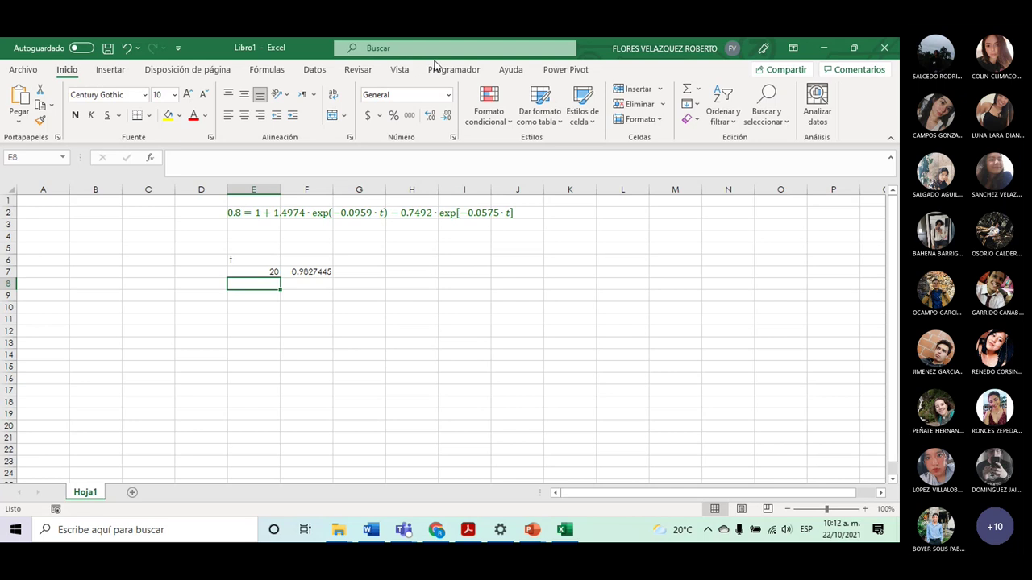
{"action": "key", "text": "Up"}
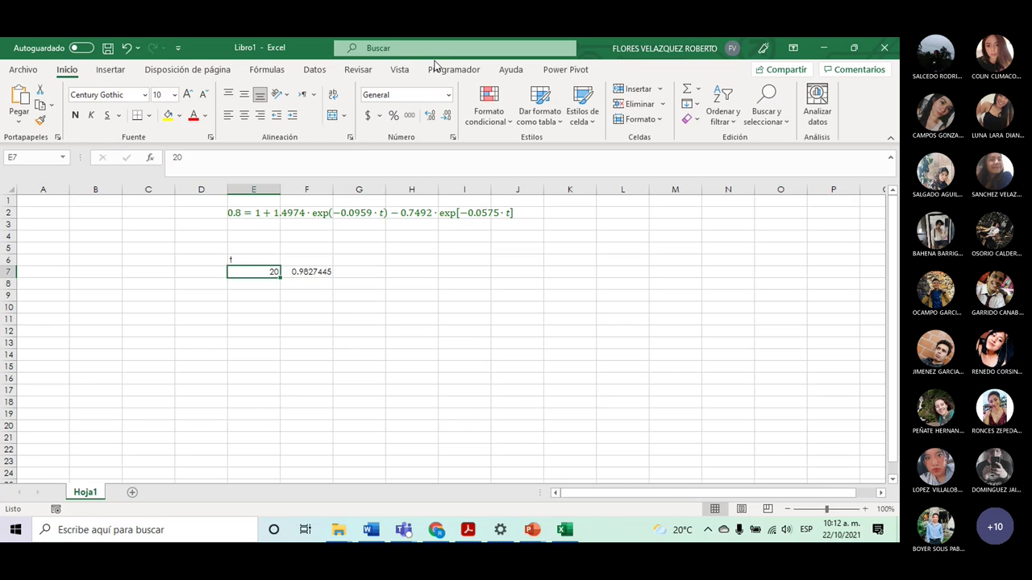
- Test t values of 40 and 45 in E7 against the target of 0.8
{"action": "type", "text": "40"}
{"action": "key", "text": "Return"}
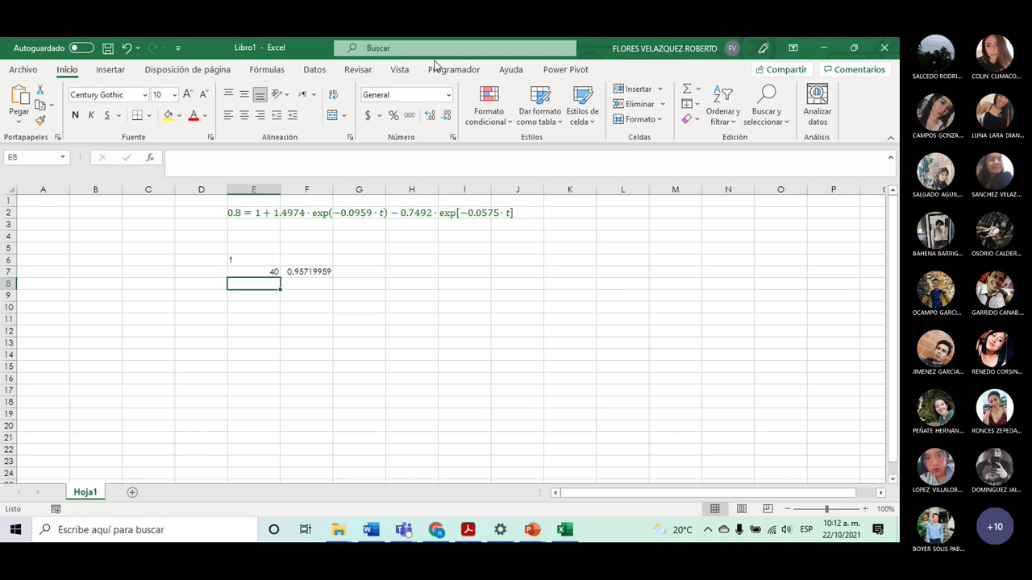
{"action": "key", "text": "Up"}
{"action": "type", "text": "45"}
{"action": "key", "text": "Return"}
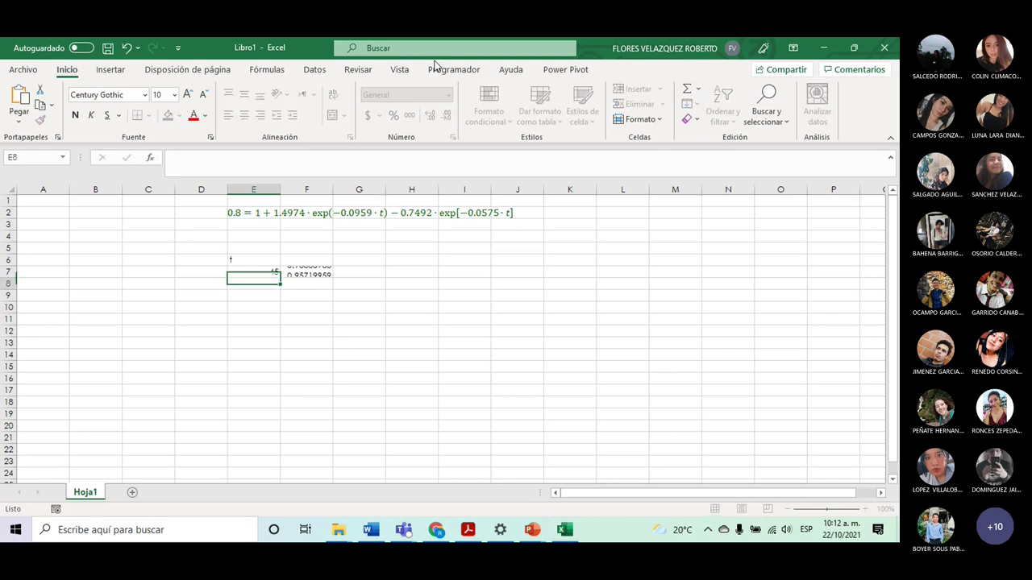
- Evaluate the equation with t set to 40 again, and set E7 to 35
{"action": "key", "text": "Up"}
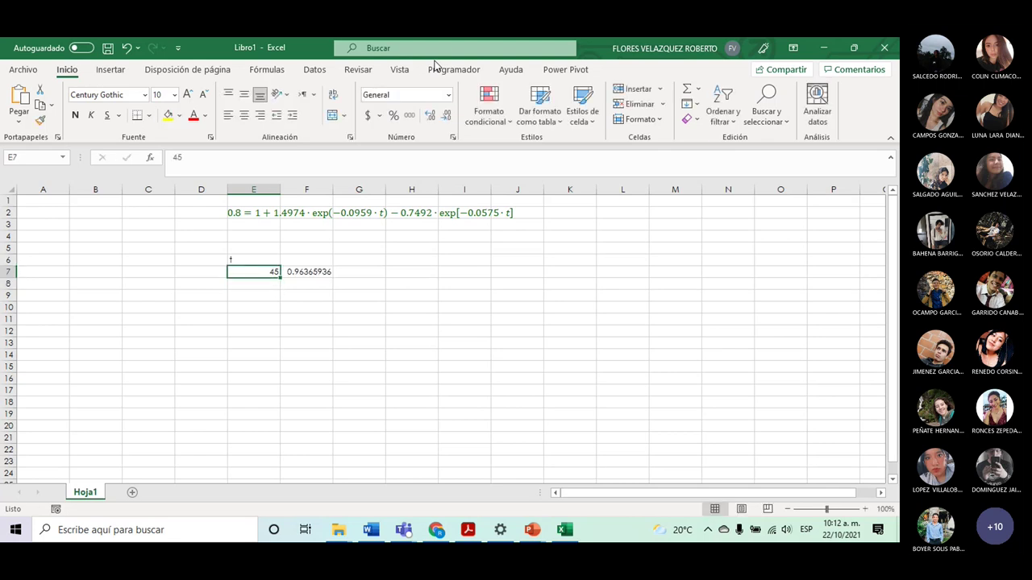
{"action": "type", "text": "40"}
{"action": "key", "text": "Return"}
{"action": "key", "text": "Up"}
{"action": "type", "text": "35"}
{"action": "key", "text": "Return"}
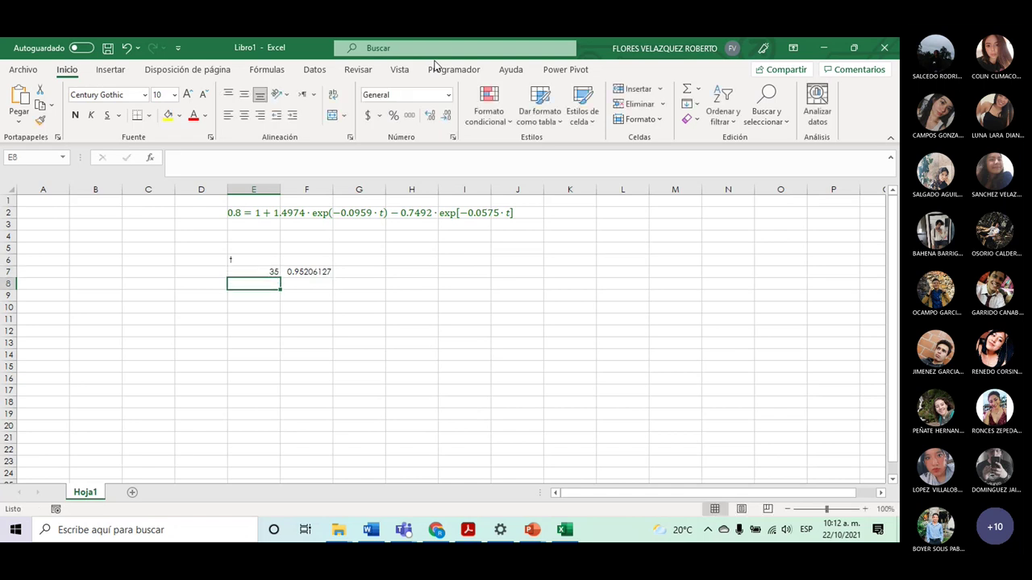
- Fill E7:F7 down to row 13 as a series increasing t by 1, and change E8 to 30
{"action": "key", "text": "Up"}
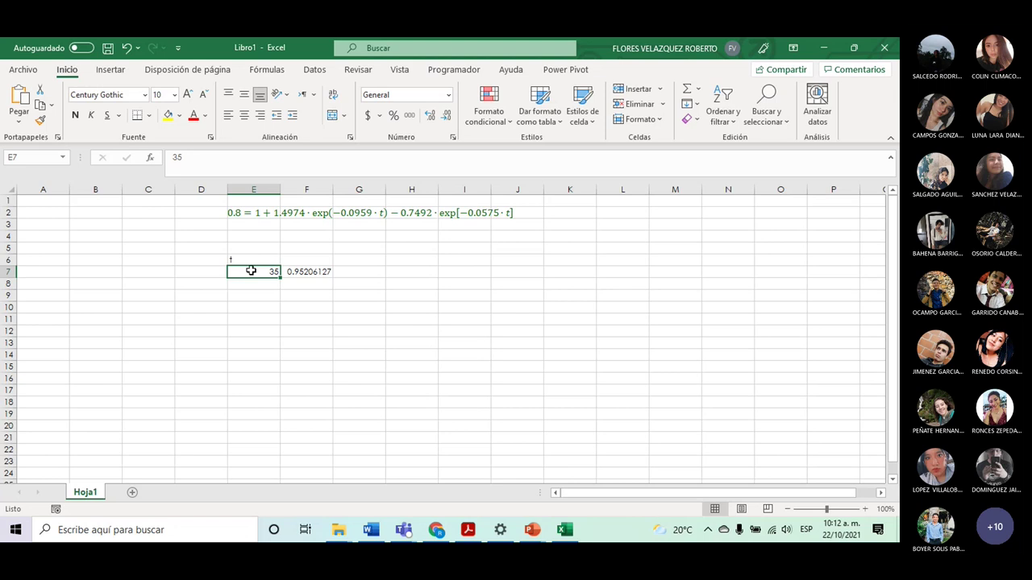
{"action": "left_click_drag", "start_coordinate": [248, 272], "coordinate": [329, 345]}
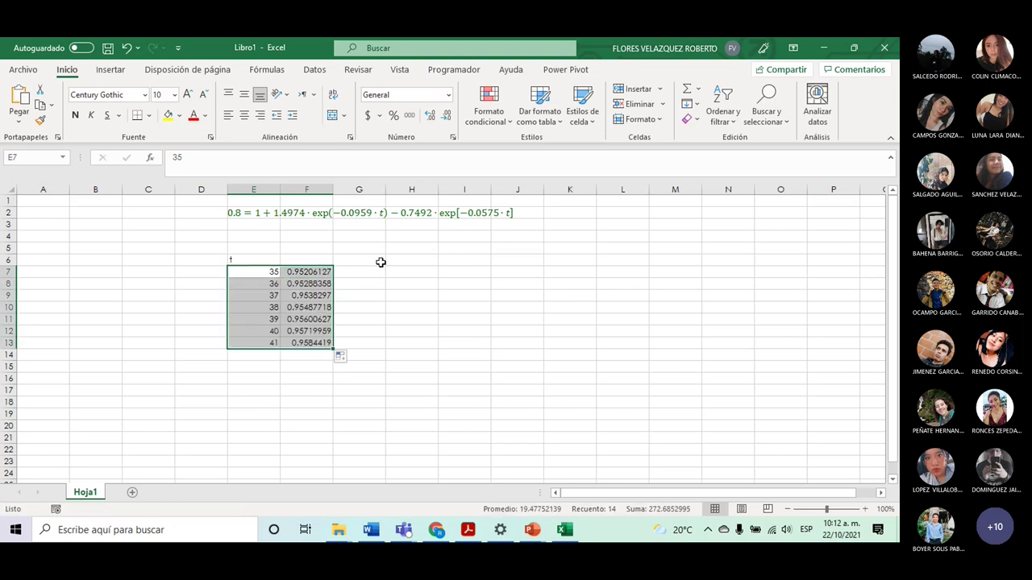
{"action": "left_click", "coordinate": [266, 285]}
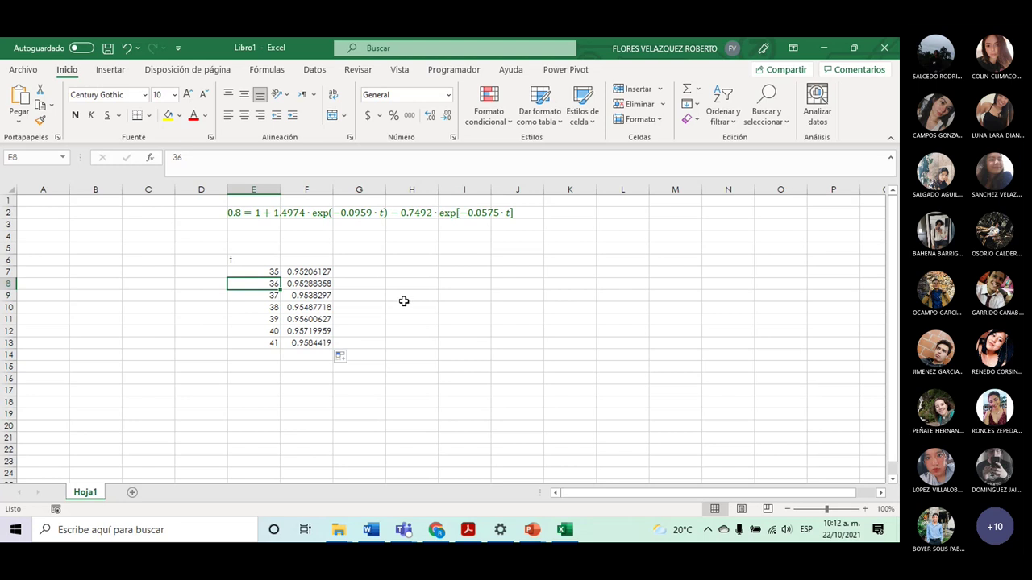
{"action": "type", "text": "30"}
{"action": "key", "text": "Return"}
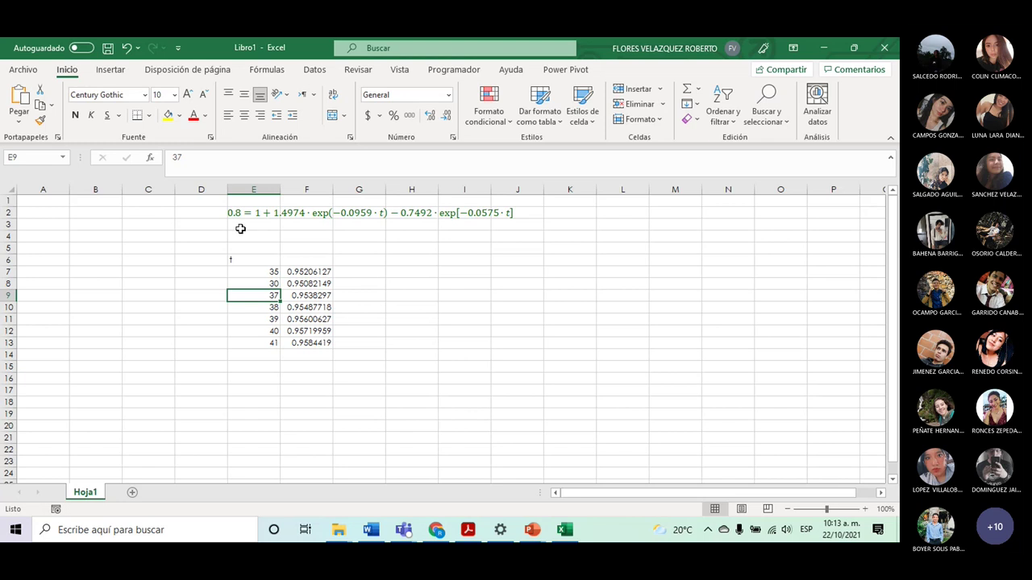
- Run Solver with objective F13 at a value of 0.8 by changing cell E13, and accept the outcome
{"action": "left_click", "coordinate": [303, 344]}
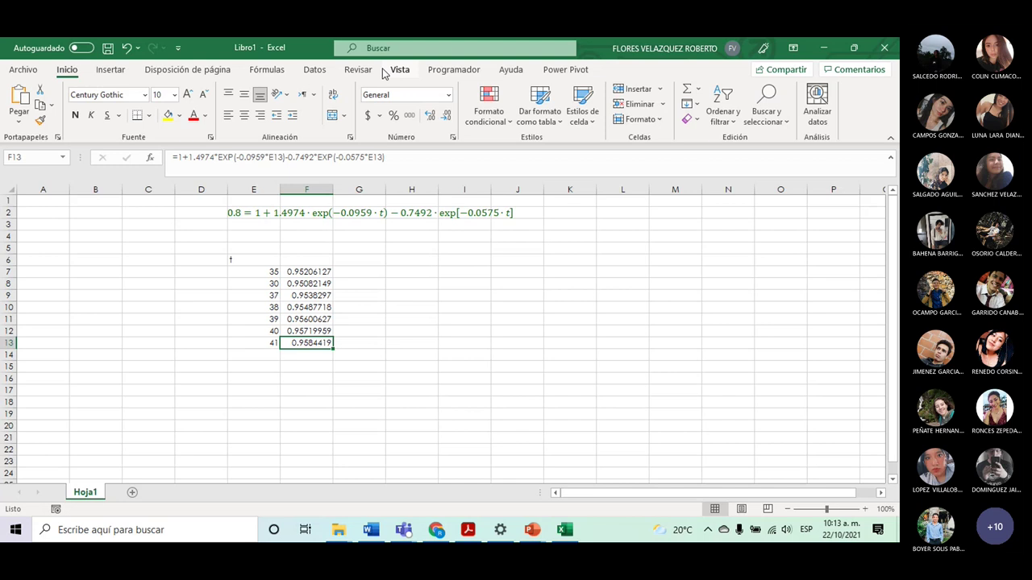
{"action": "left_click", "coordinate": [316, 71]}
{"action": "left_click", "coordinate": [789, 105]}
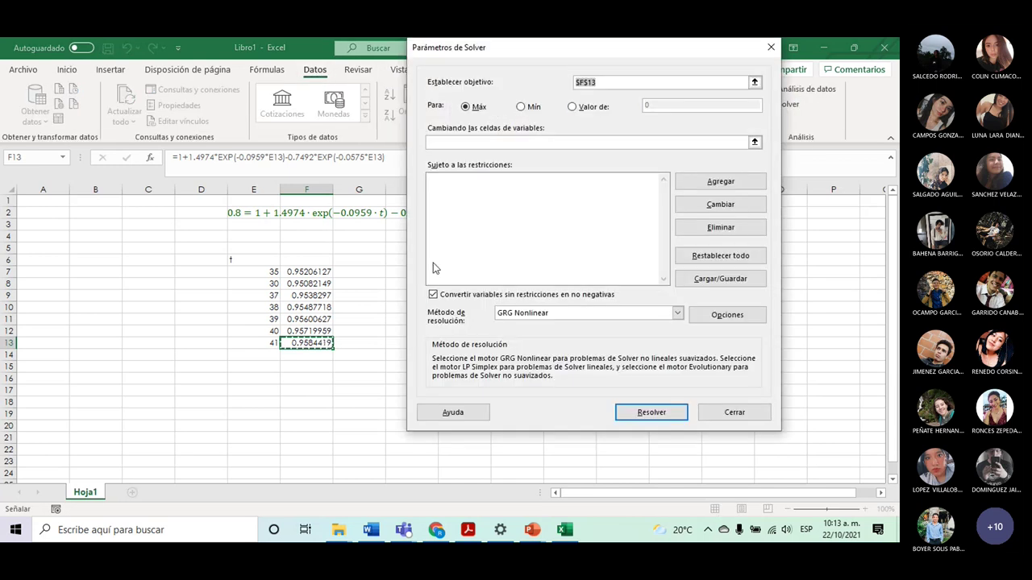
{"action": "left_click", "coordinate": [572, 107]}
{"action": "left_click", "coordinate": [653, 106]}
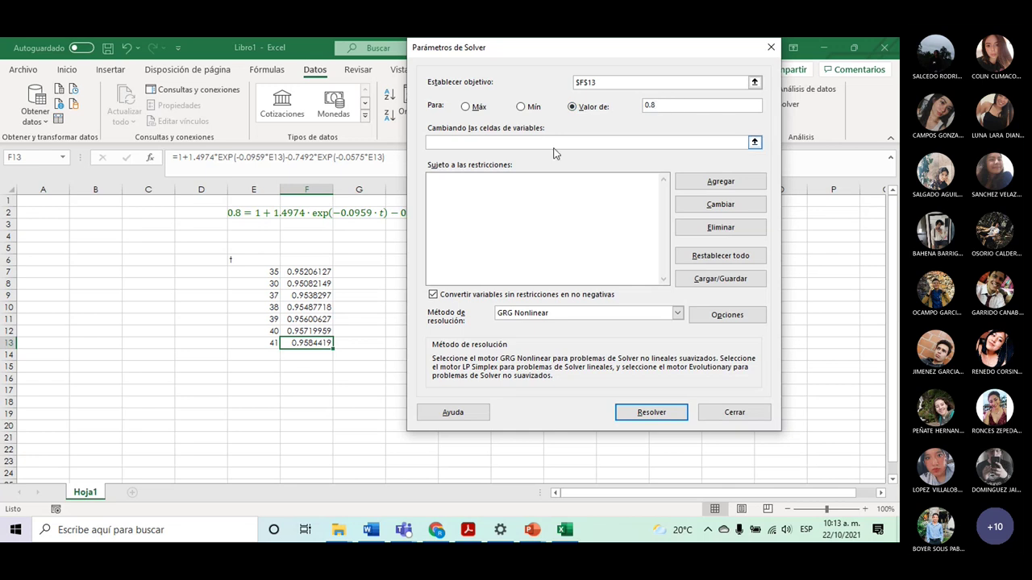
{"action": "left_click", "coordinate": [481, 144]}
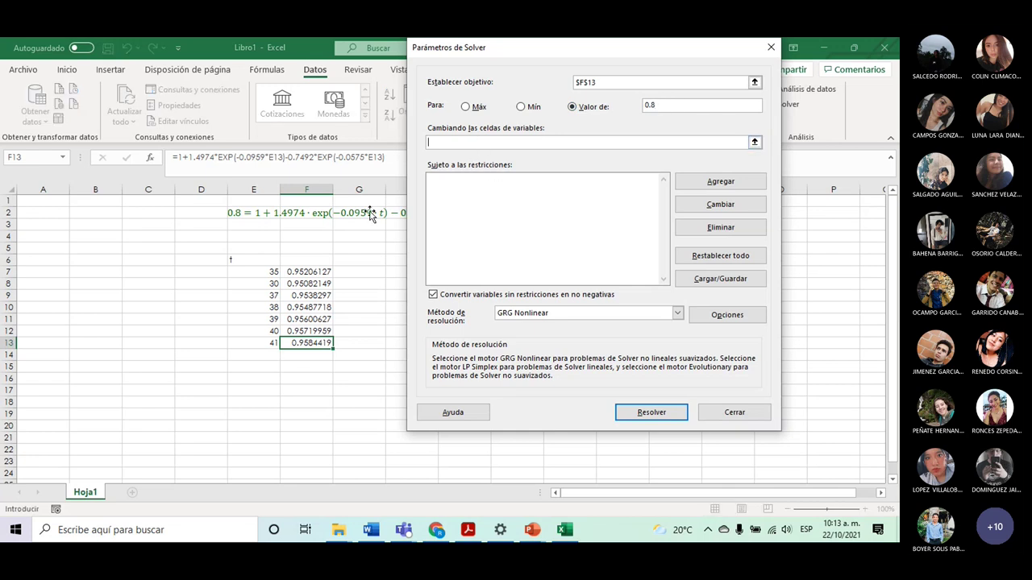
{"action": "left_click", "coordinate": [270, 343]}
{"action": "left_click", "coordinate": [639, 413]}
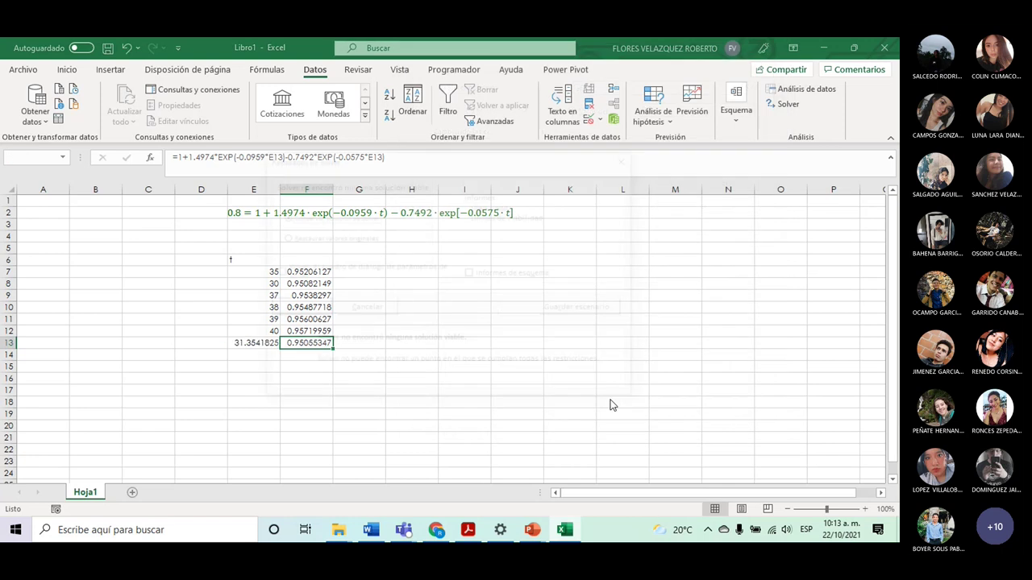
{"action": "key", "text": "Return"}
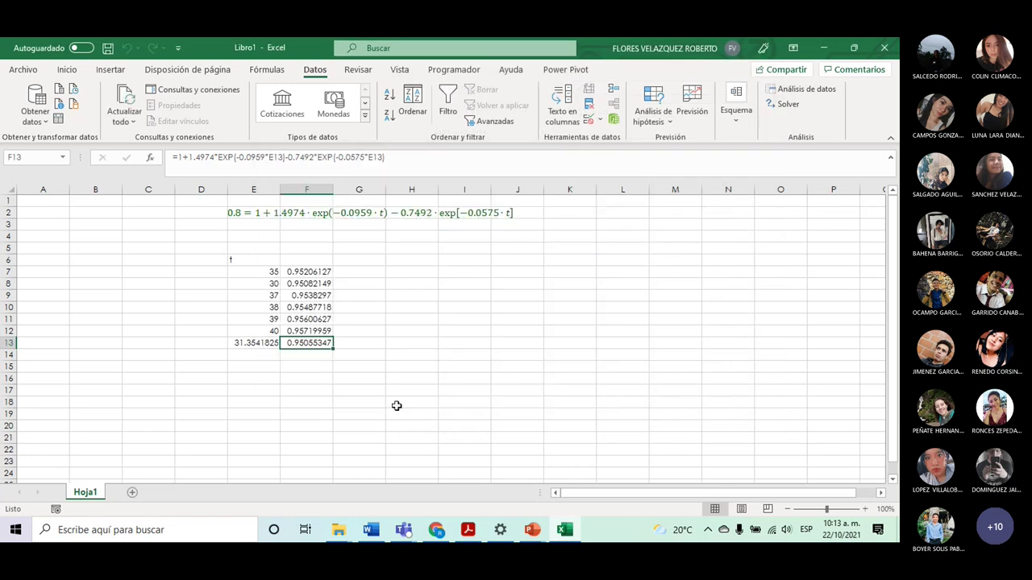
- Switch to the Word derivation and the PowerPoint presentation on complex reactions to compare the Rs equation
{"action": "left_click", "coordinate": [372, 531]}
{"action": "mouse_move", "coordinate": [532, 529]}
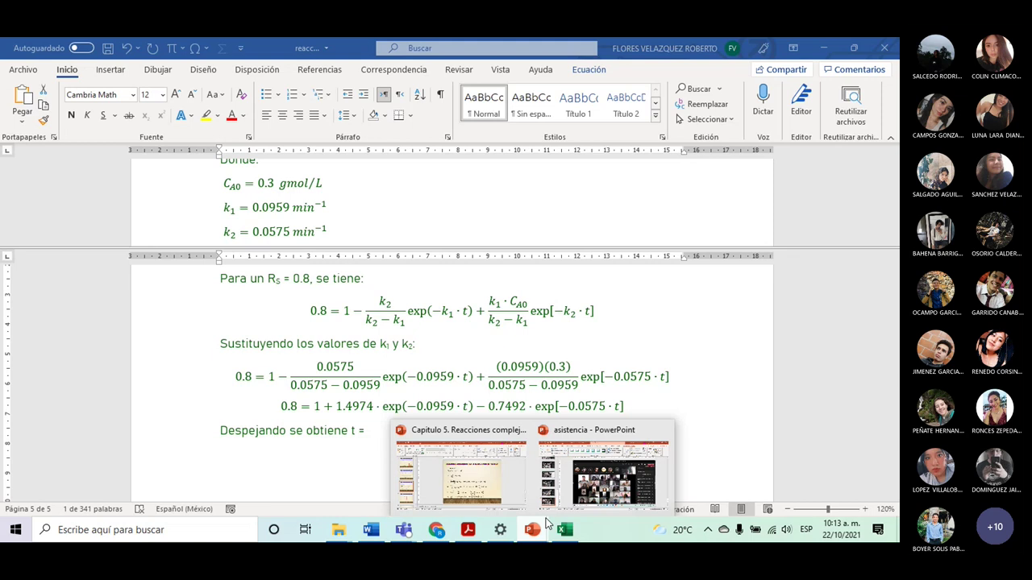
{"action": "left_click", "coordinate": [500, 490]}
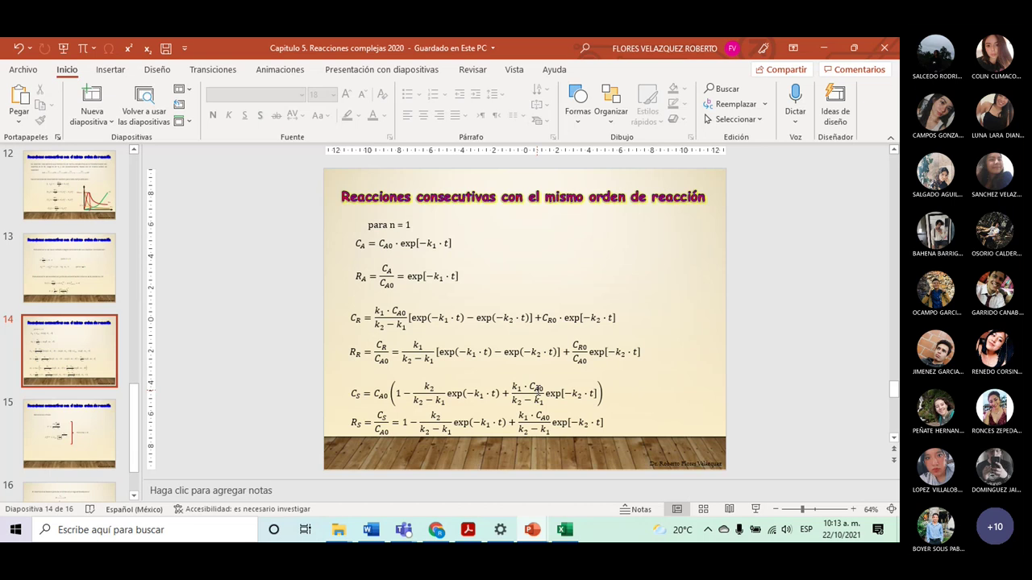
- In the Word document, delete the (0.3) factor from the substituted equation and set the simplified equation's second exponential coefficient to 2.4974
{"action": "left_click", "coordinate": [371, 530]}
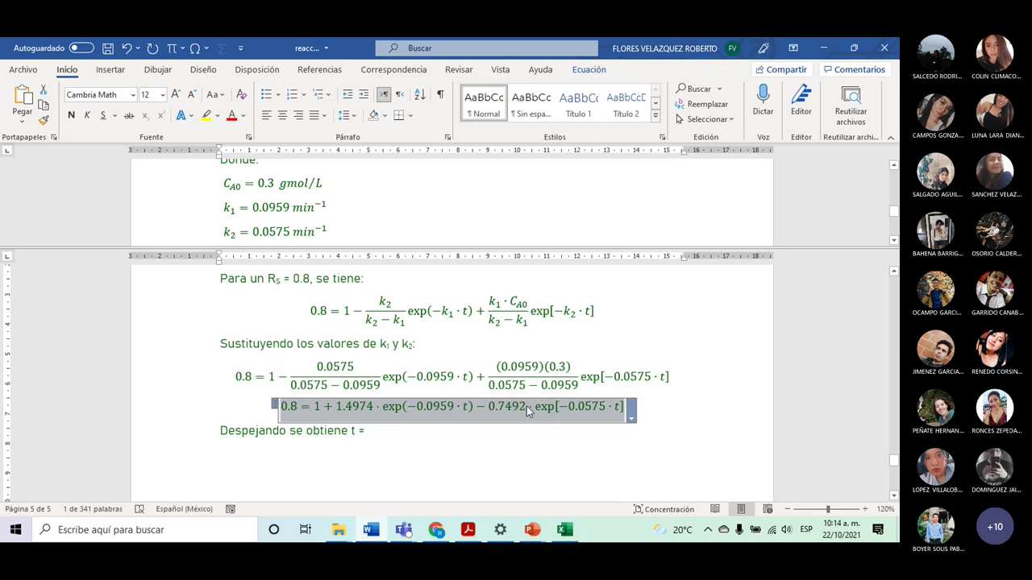
{"action": "left_click_drag", "start_coordinate": [545, 367], "coordinate": [571, 366]}
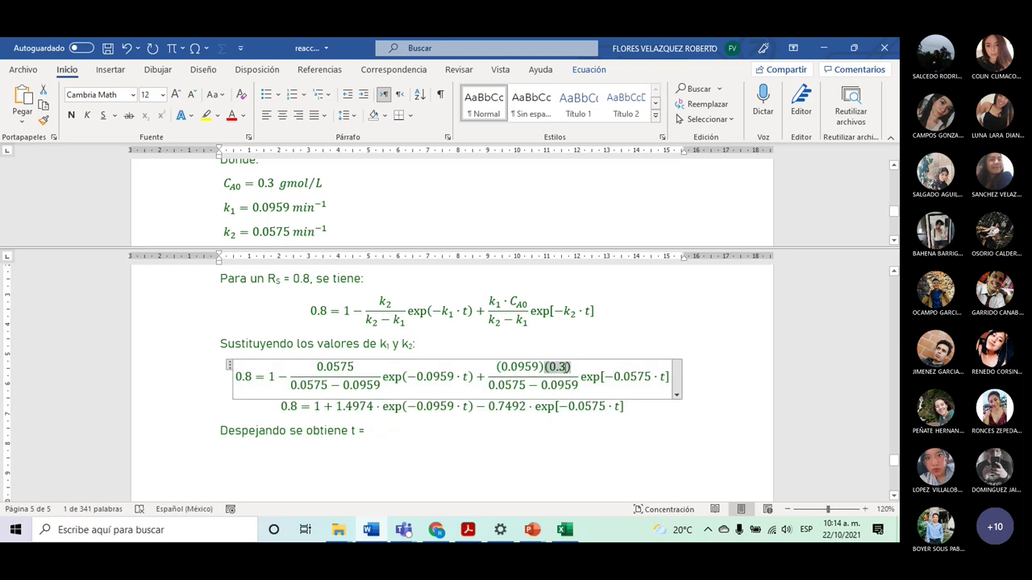
{"action": "key", "text": "Delete"}
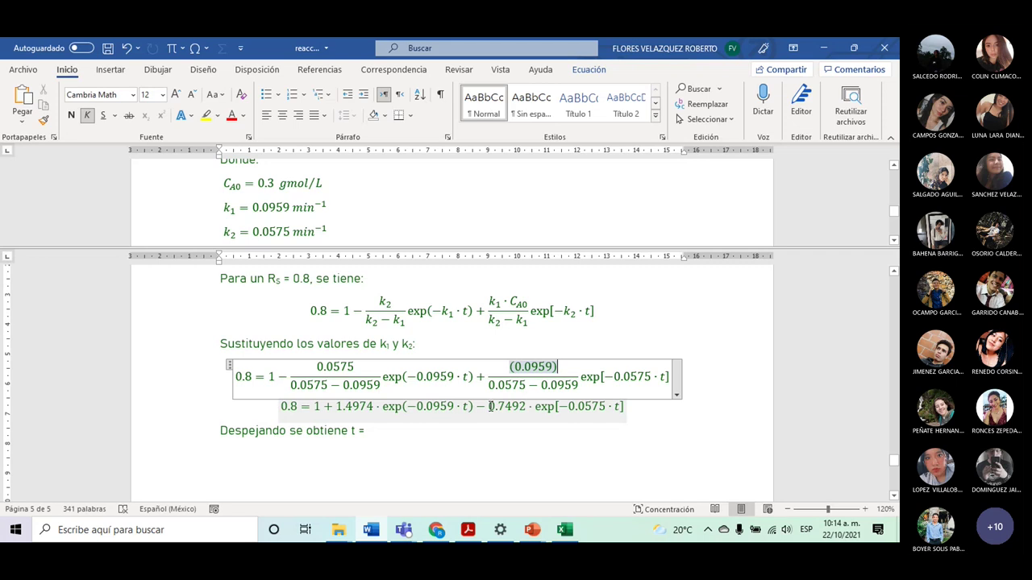
{"action": "left_click_drag", "start_coordinate": [489, 407], "coordinate": [526, 408]}
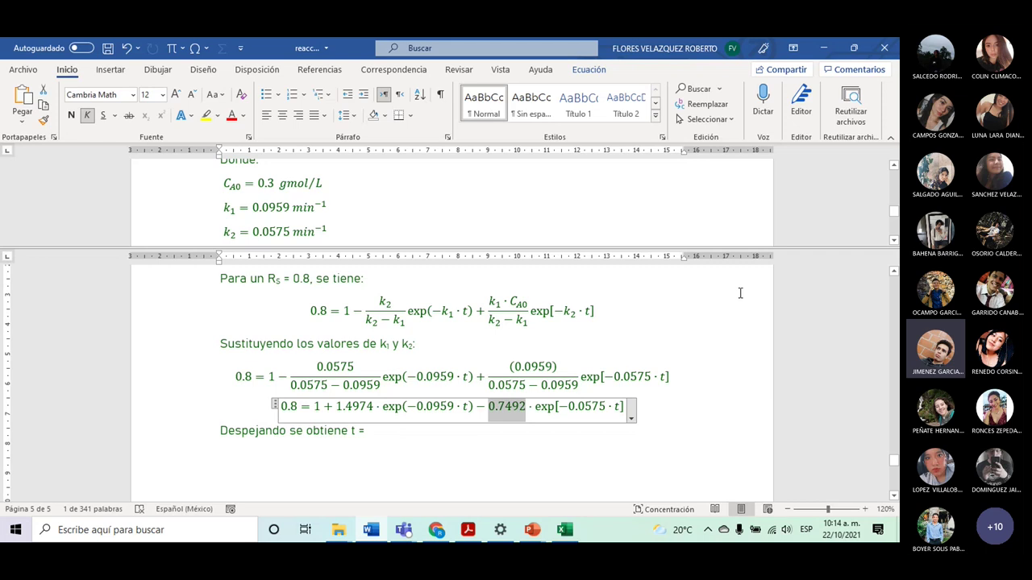
{"action": "type", "text": "2.4974"}
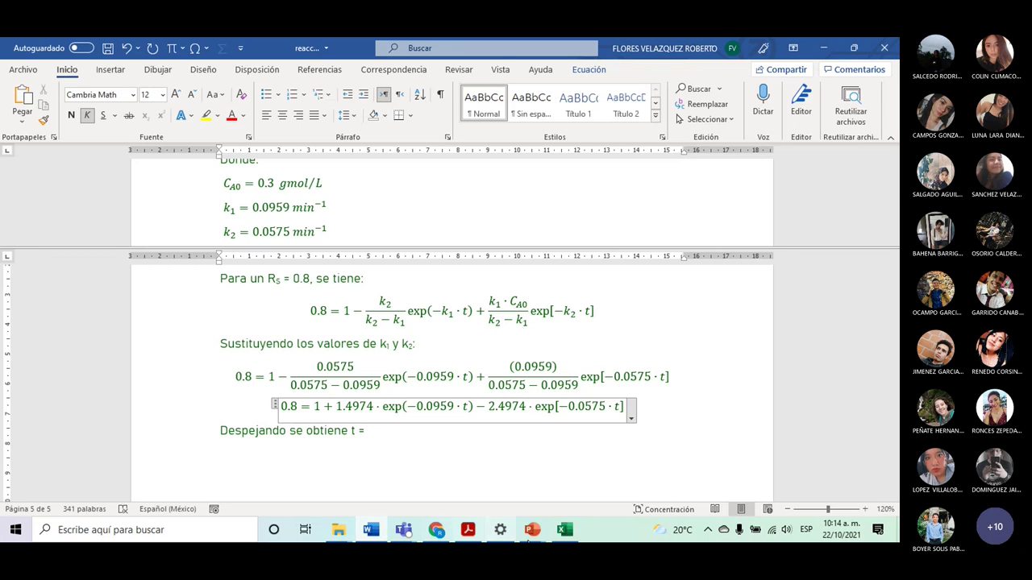
- Back in Excel, change the second exponential term's coefficient in the F7 formula to 2.4974
{"action": "left_click", "coordinate": [564, 530]}
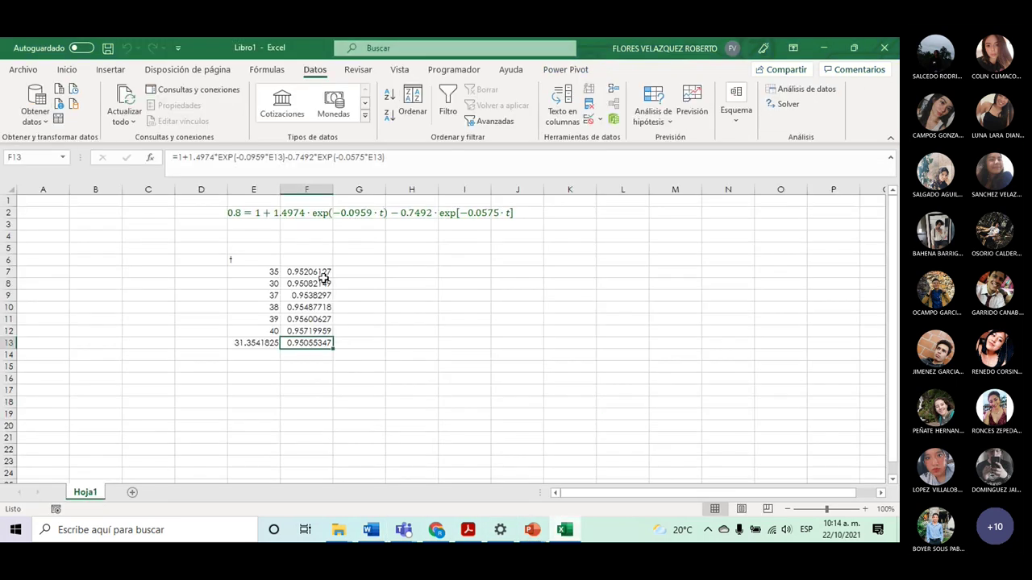
{"action": "left_click", "coordinate": [322, 274]}
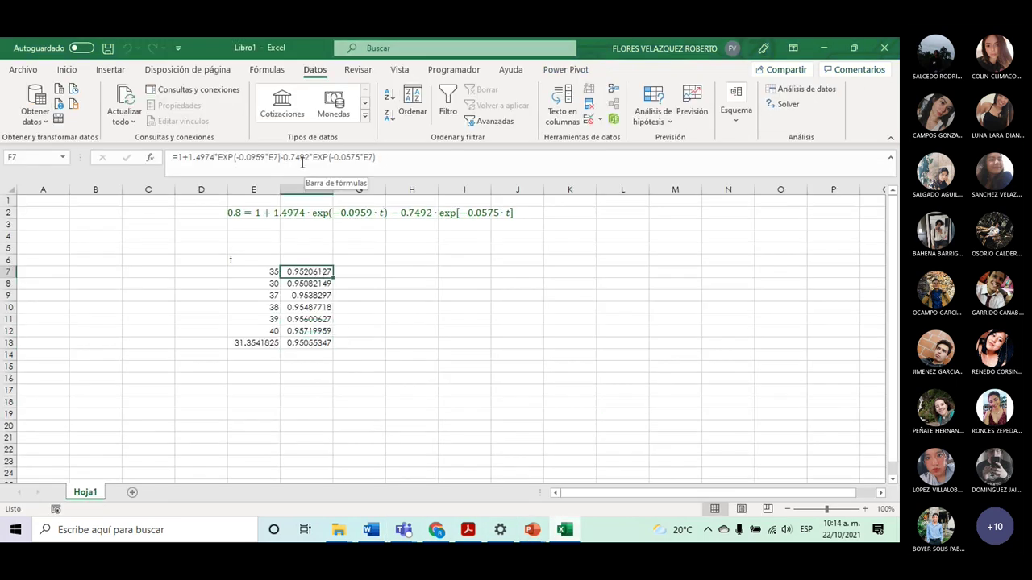
{"action": "left_click_drag", "start_coordinate": [283, 157], "coordinate": [306, 157]}
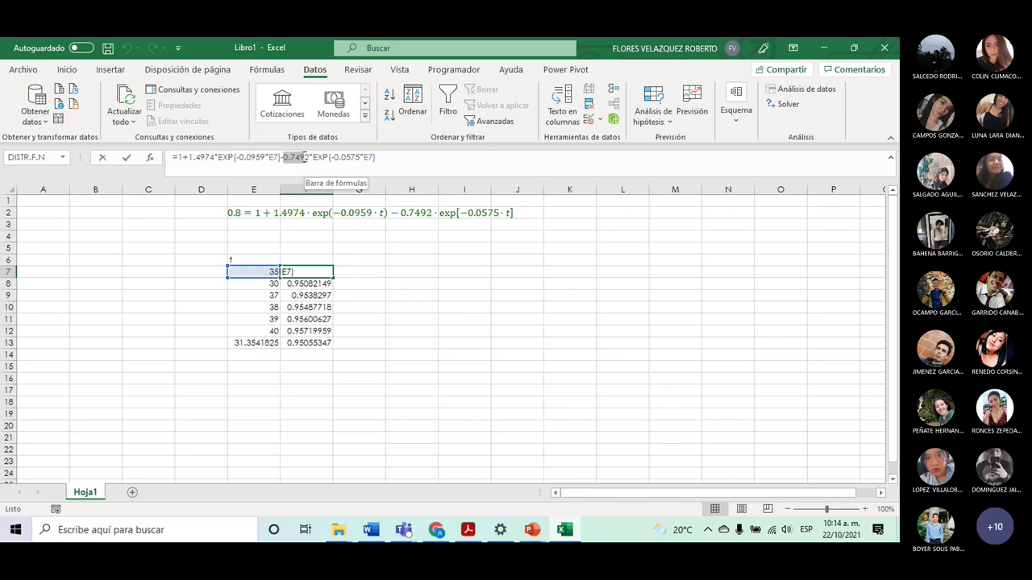
{"action": "type", "text": "2.4974"}
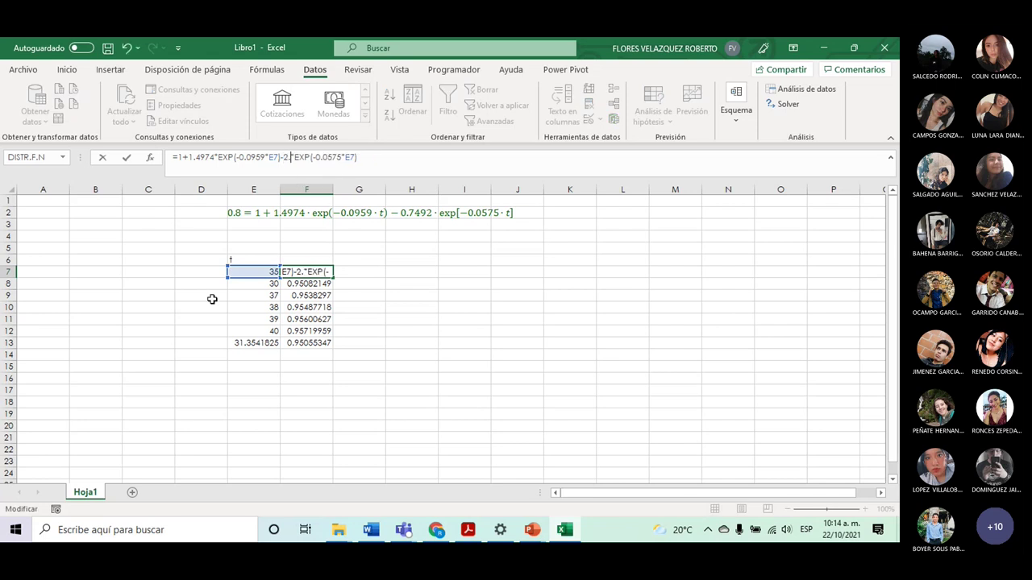
{"action": "key", "text": "Return"}
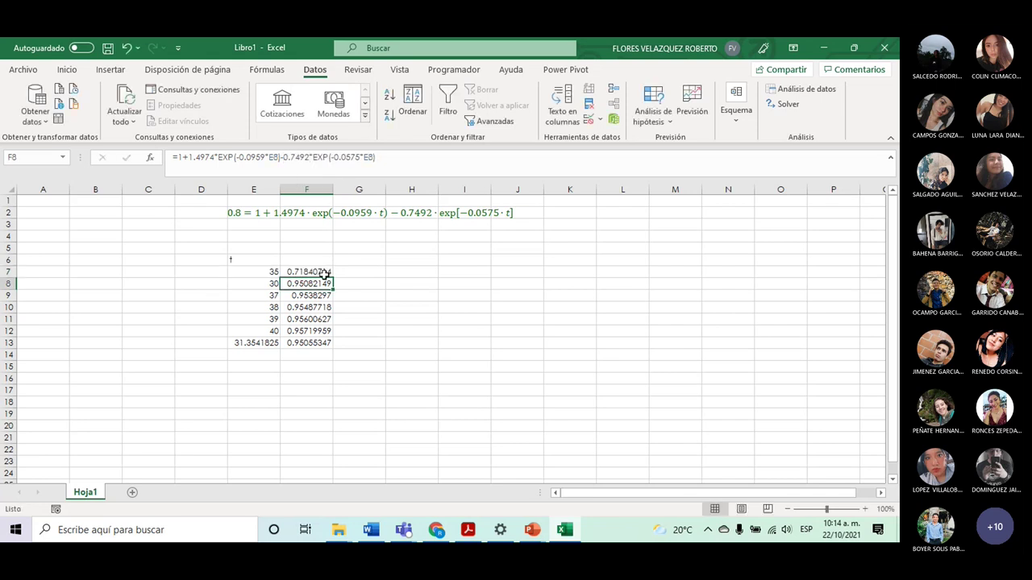
- Fill the corrected F7 formula down to F13 and copy the t value of 35 from E7 down to E13
{"action": "left_click", "coordinate": [326, 276]}
{"action": "left_click_drag", "start_coordinate": [333, 279], "coordinate": [334, 347]}
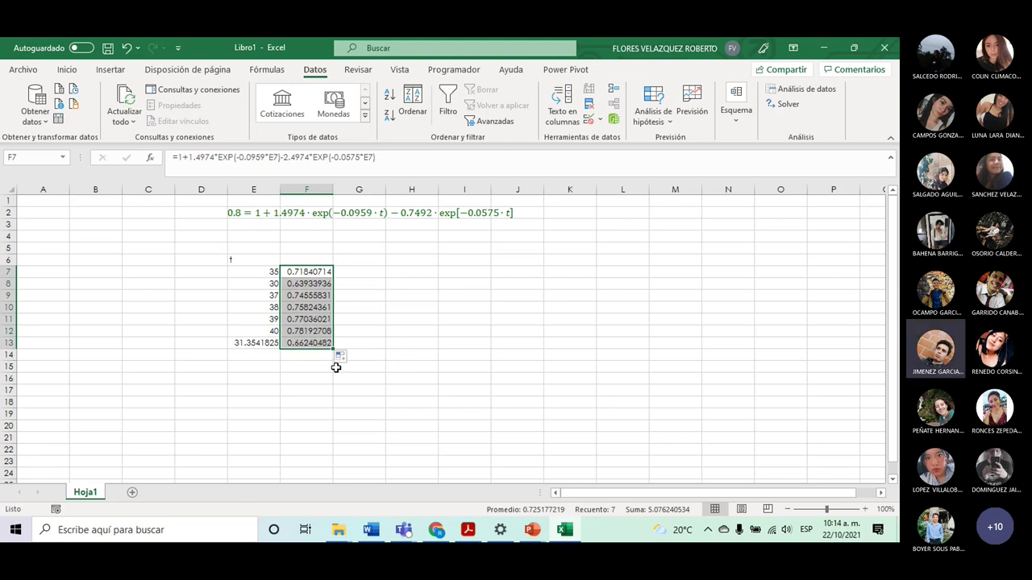
{"action": "left_click", "coordinate": [259, 273]}
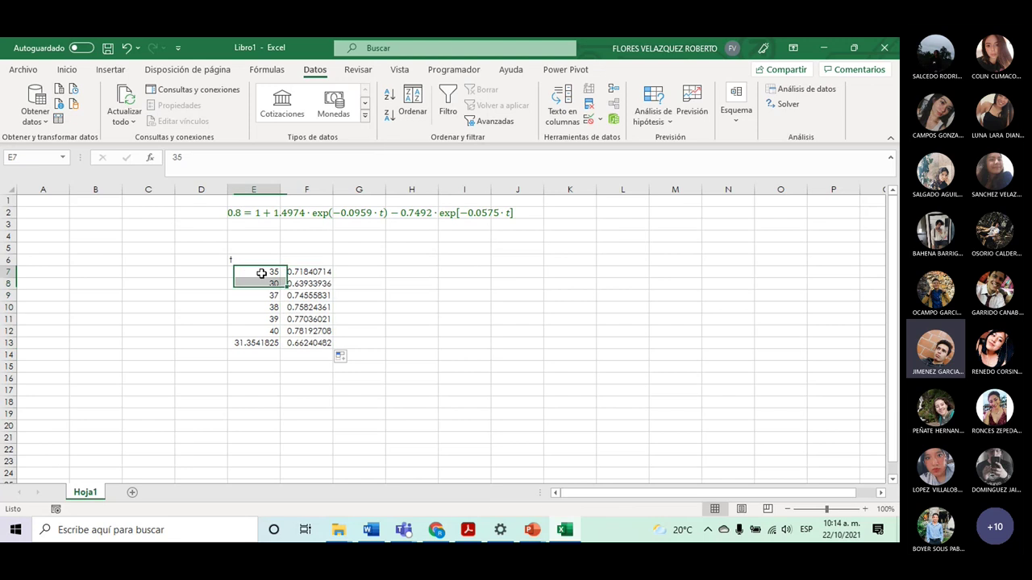
{"action": "left_click_drag", "start_coordinate": [280, 277], "coordinate": [278, 348]}
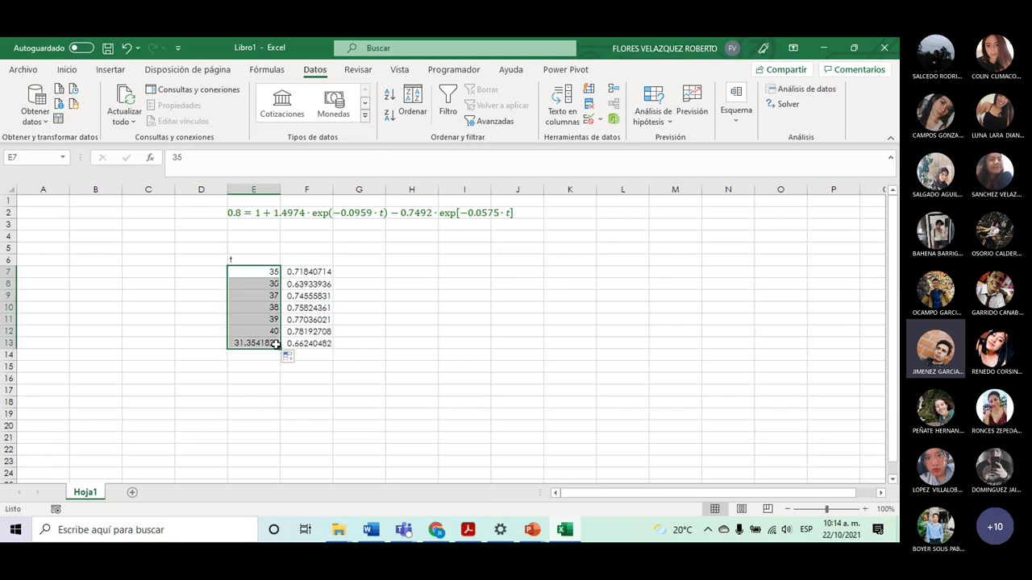
- Clear the extra trial rows in E8:F13 and select the formula cell F7
{"action": "key", "text": "Down"}
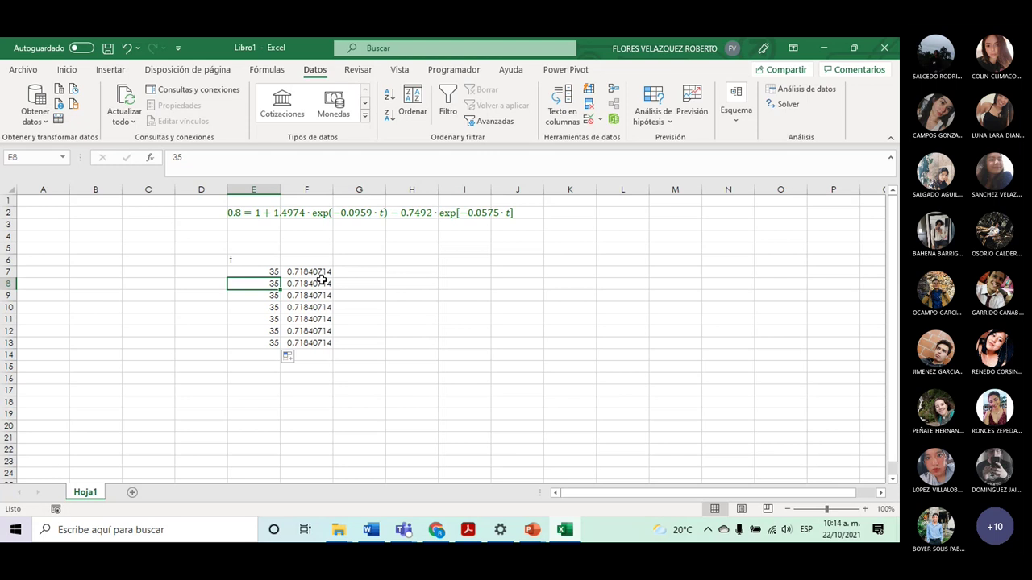
{"action": "left_click_drag", "start_coordinate": [274, 284], "coordinate": [319, 344]}
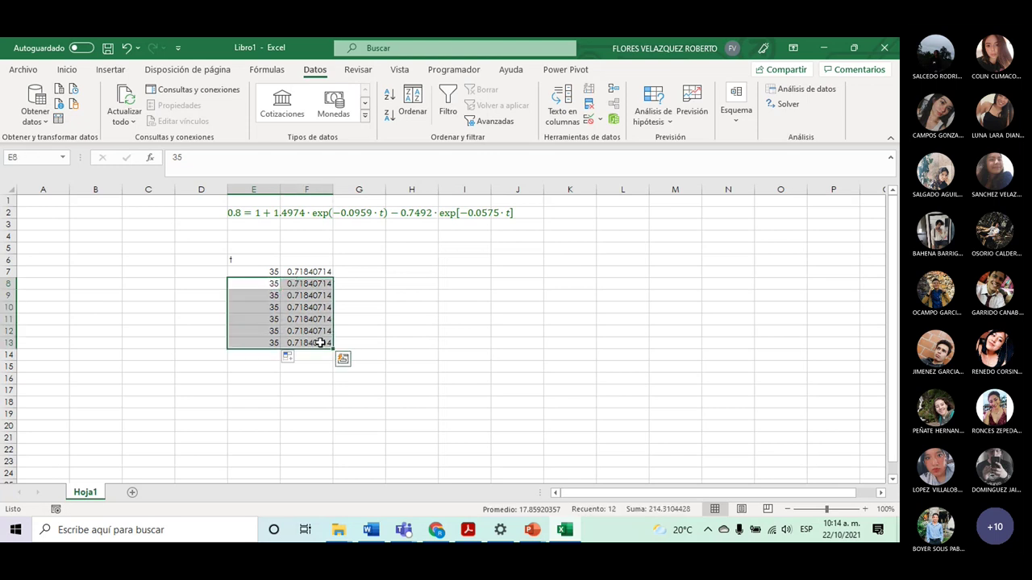
{"action": "key", "text": "Delete"}
{"action": "left_click", "coordinate": [323, 271]}
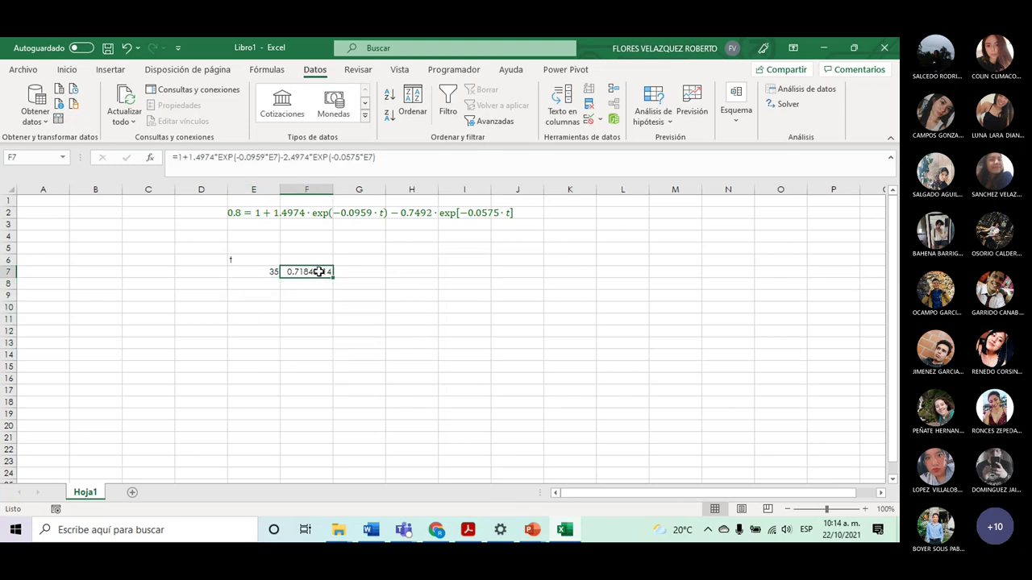